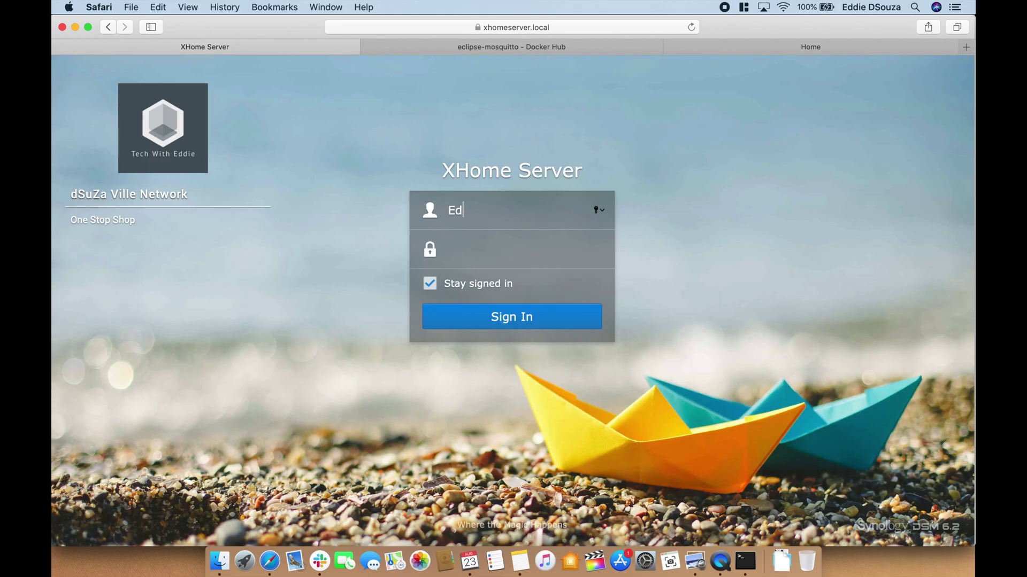
# Step: Sign in to XHome Server with the account password and open Docker's overview of the three running containers
pyautogui.press('Tab')
pyautogui.write('••••••')
pyautogui.press('Return')
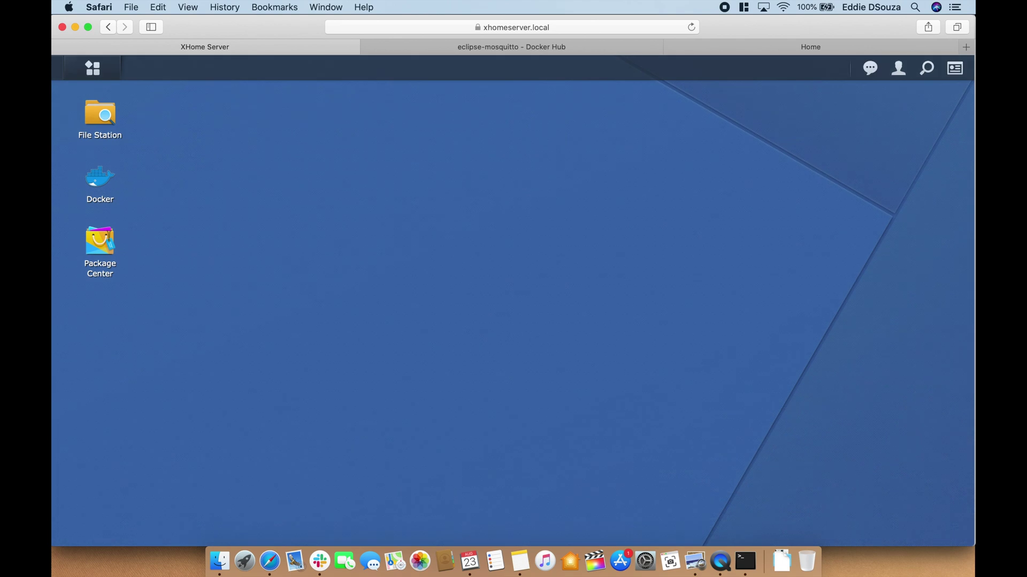
pyautogui.click(113, 197)
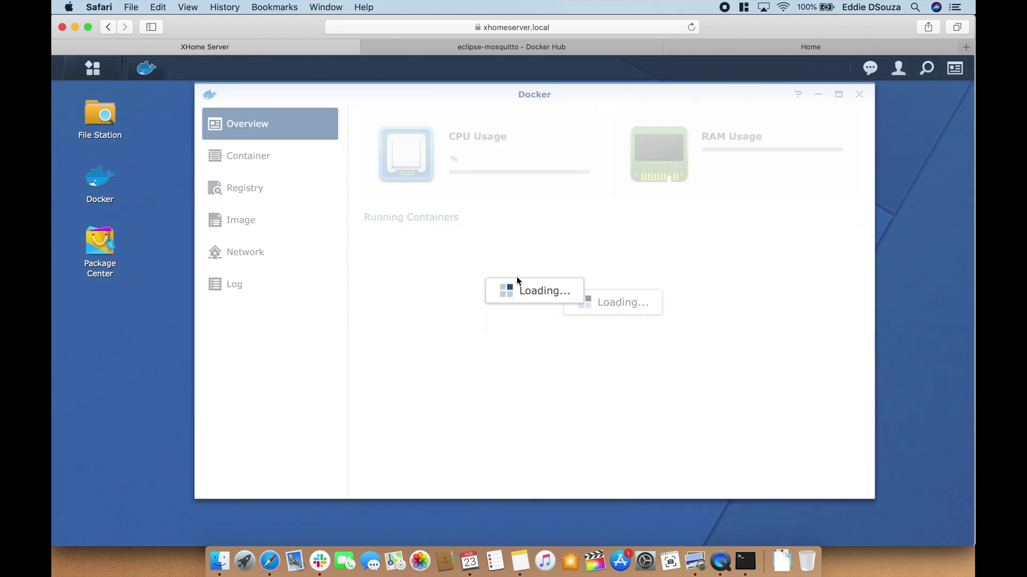
pyautogui.scroll(2, 516, 280)
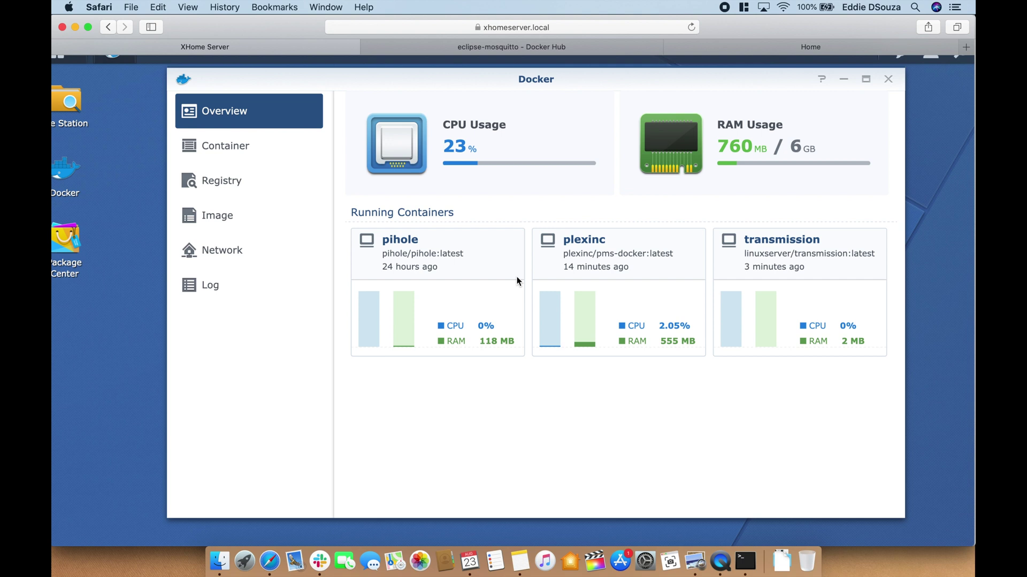
pyautogui.click(543, 49)
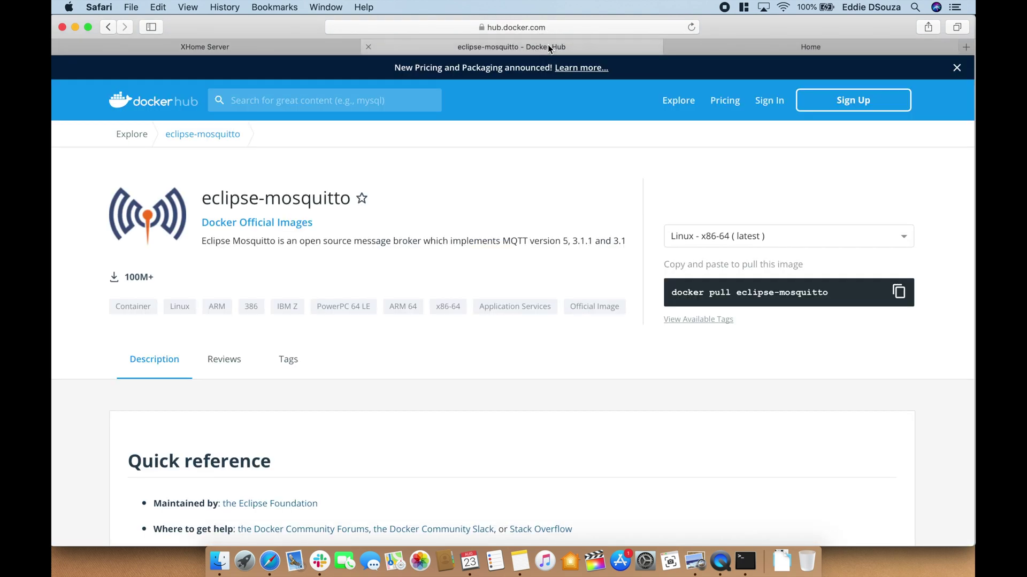
# Step: Scroll the eclipse-mosquitto Docker Hub page down to its Configuration and Run instructions
pyautogui.scroll(-5, 586, 313)
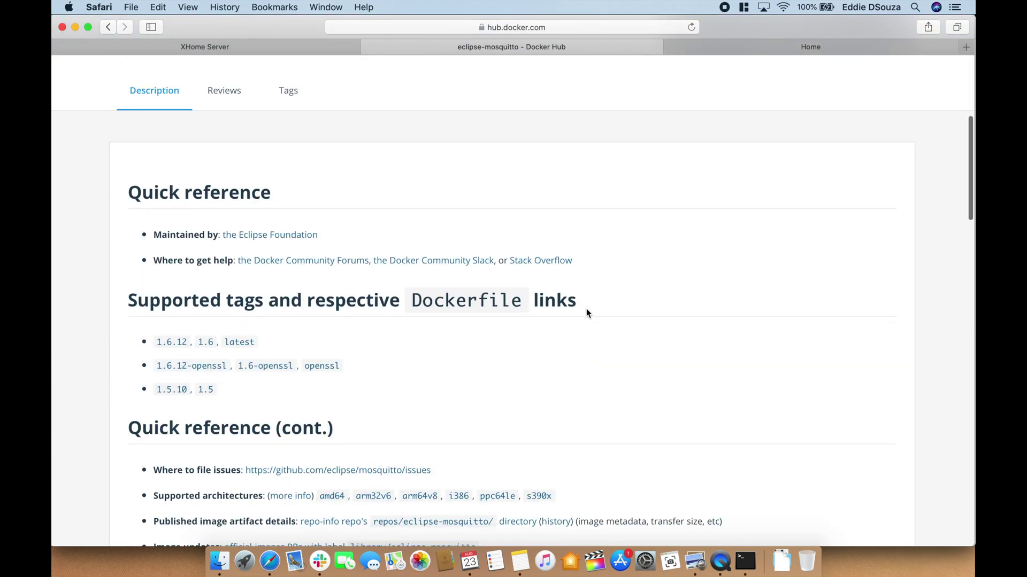
pyautogui.scroll(5, 586, 310)
pyautogui.scroll(-6, 586, 309)
pyautogui.scroll(-10, 586, 309)
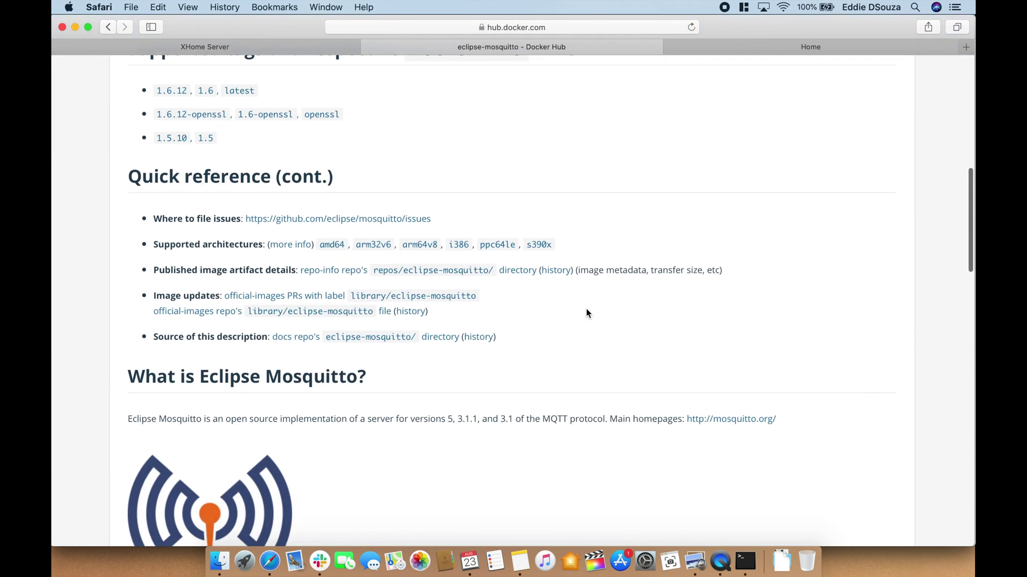
pyautogui.scroll(-7, 586, 304)
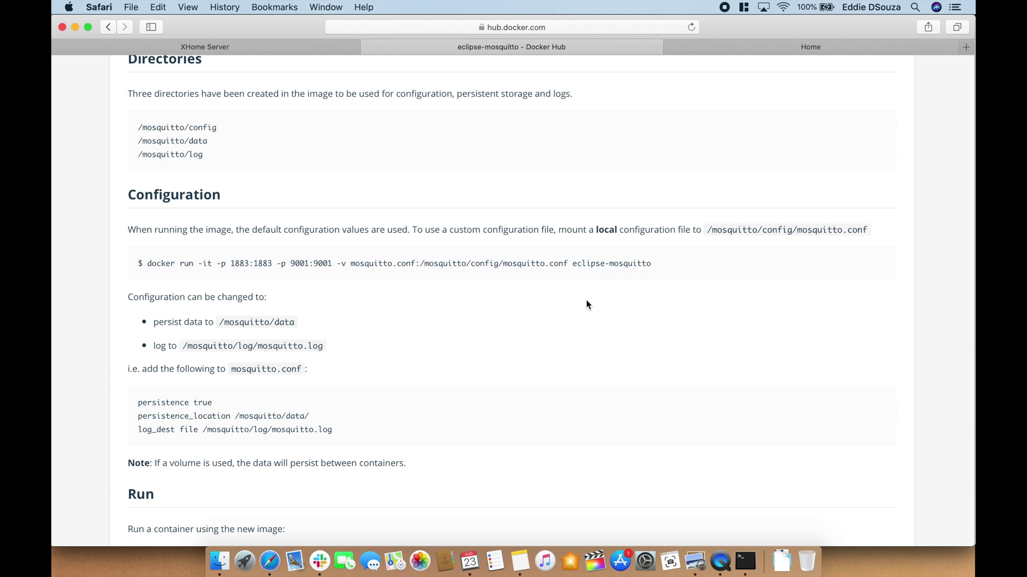
pyautogui.scroll(-10, 586, 304)
pyautogui.scroll(11, 586, 305)
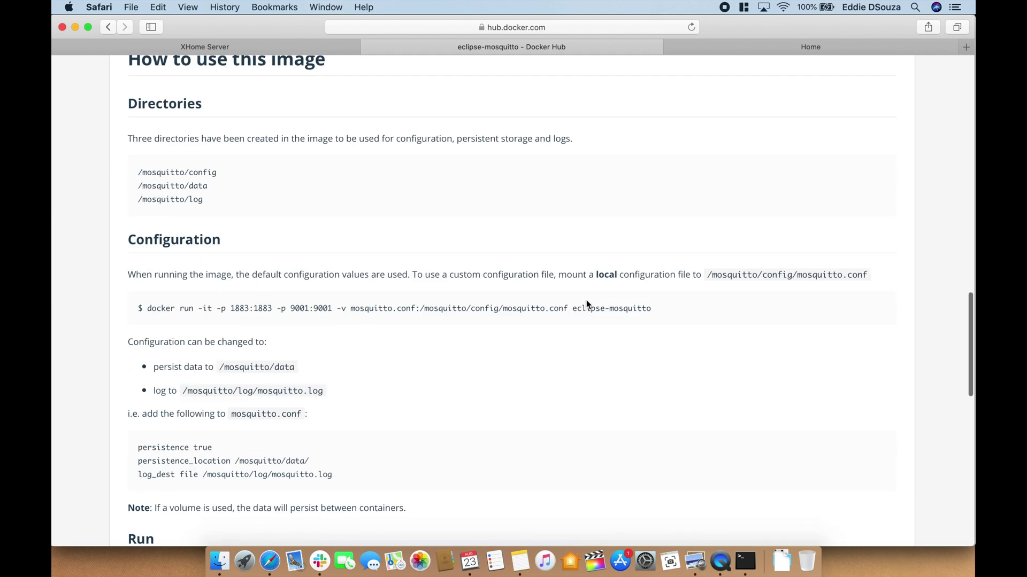
pyautogui.scroll(-3, 586, 304)
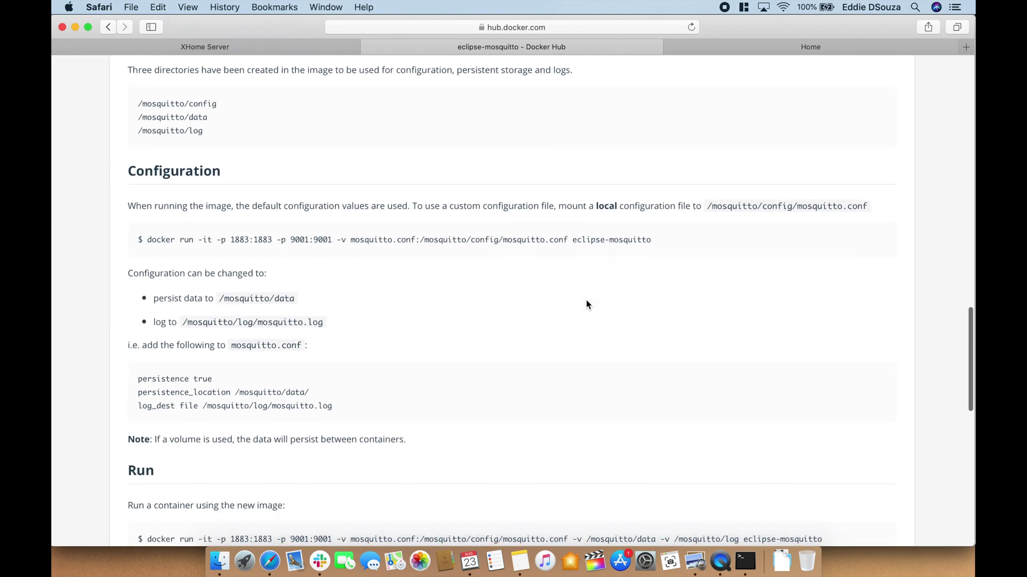
pyautogui.scroll(-1, 586, 305)
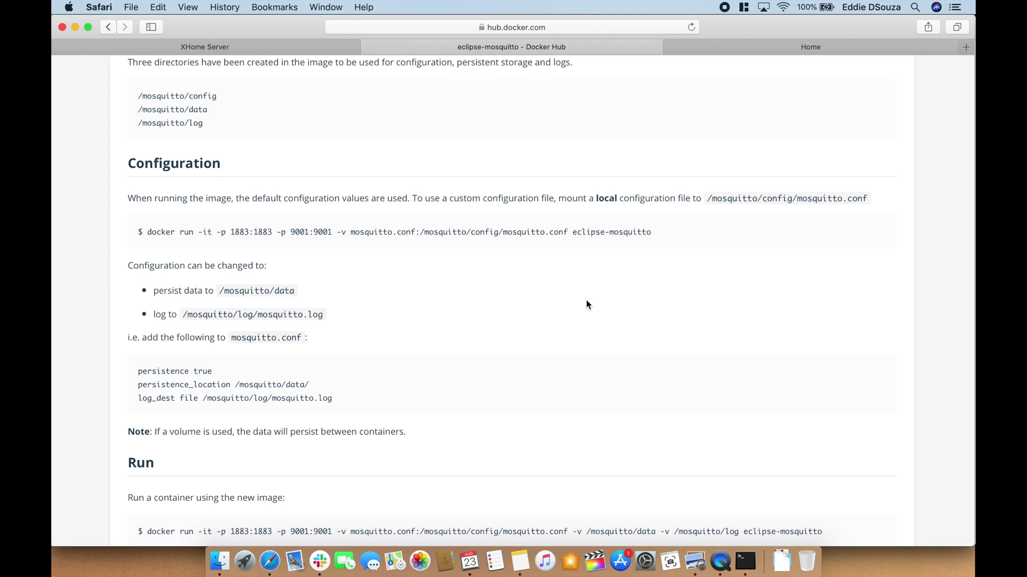
pyautogui.click(791, 45)
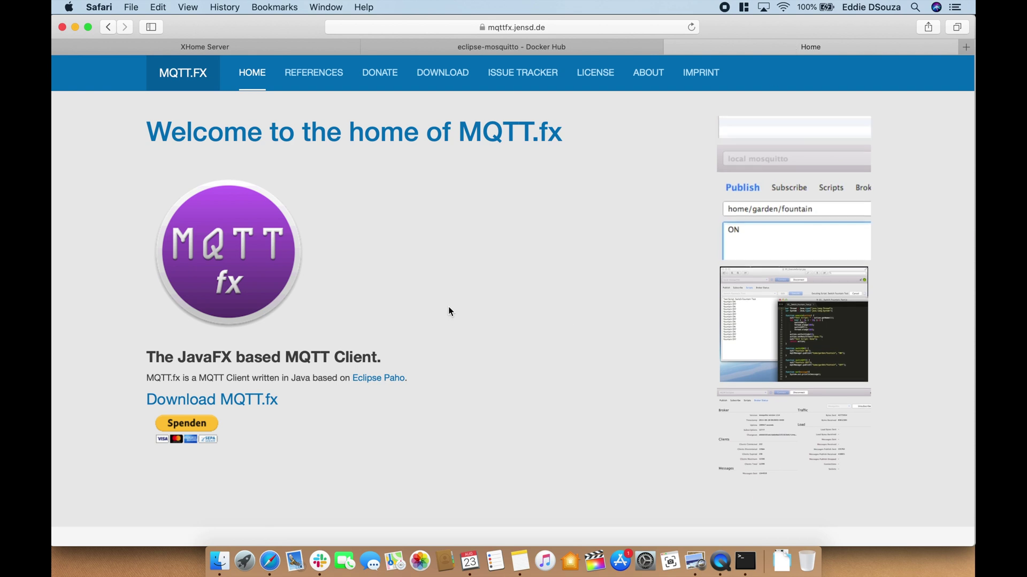
# Step: Scroll through the MQTT.fx home page, then return to the XHome Server Docker overview
pyautogui.scroll(-1, 448, 312)
pyautogui.scroll(-4, 448, 311)
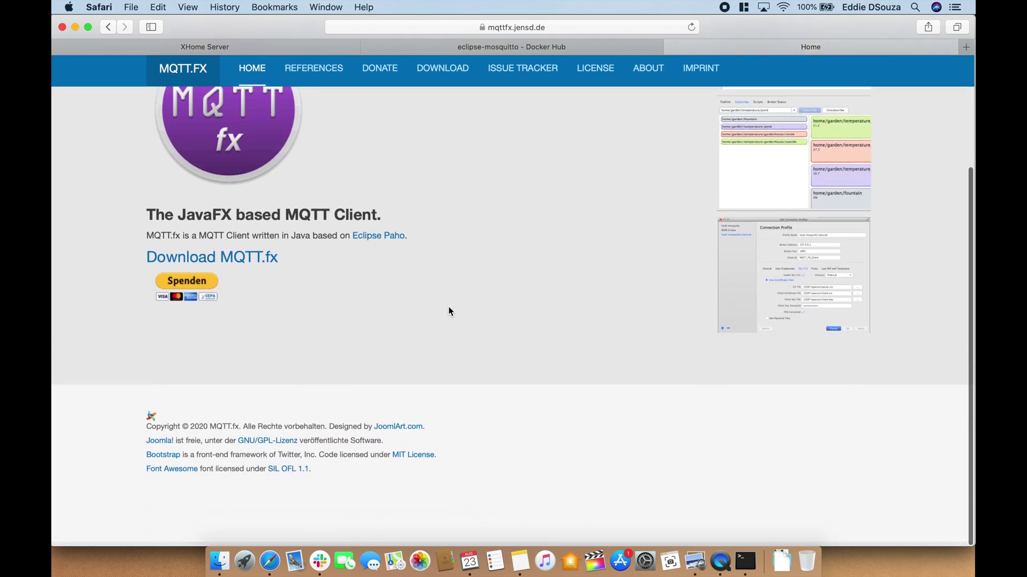
pyautogui.scroll(5, 448, 312)
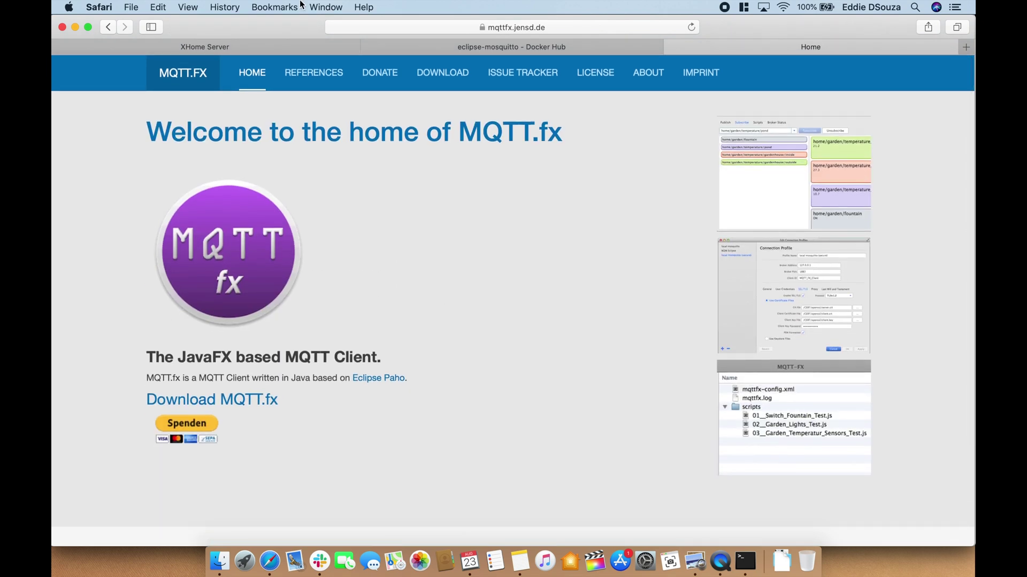
pyautogui.click(277, 47)
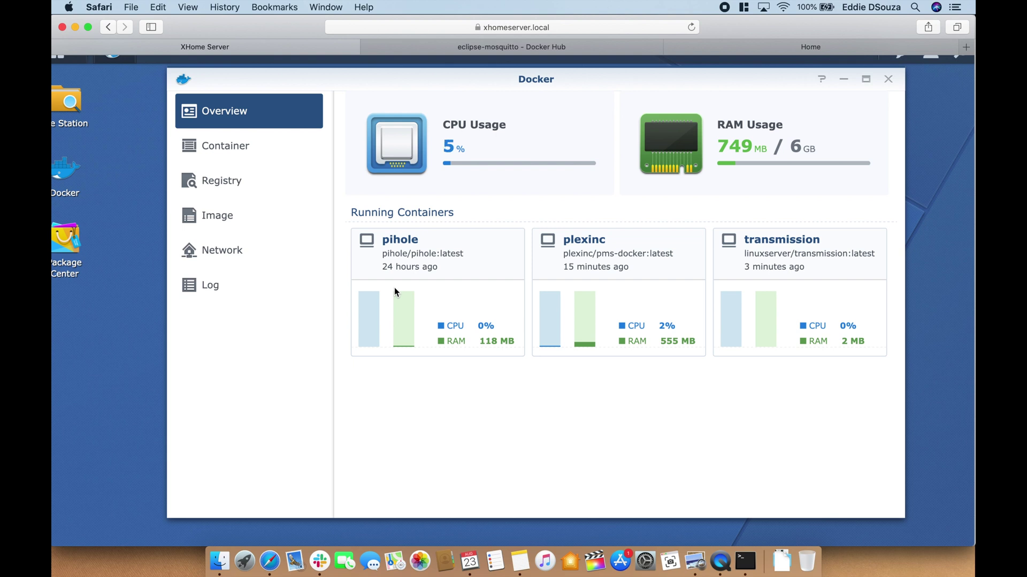
# Step: Search the Docker registry for mosquitto and download eclipse-mosquitto with the latest tag
pyautogui.click(270, 155)
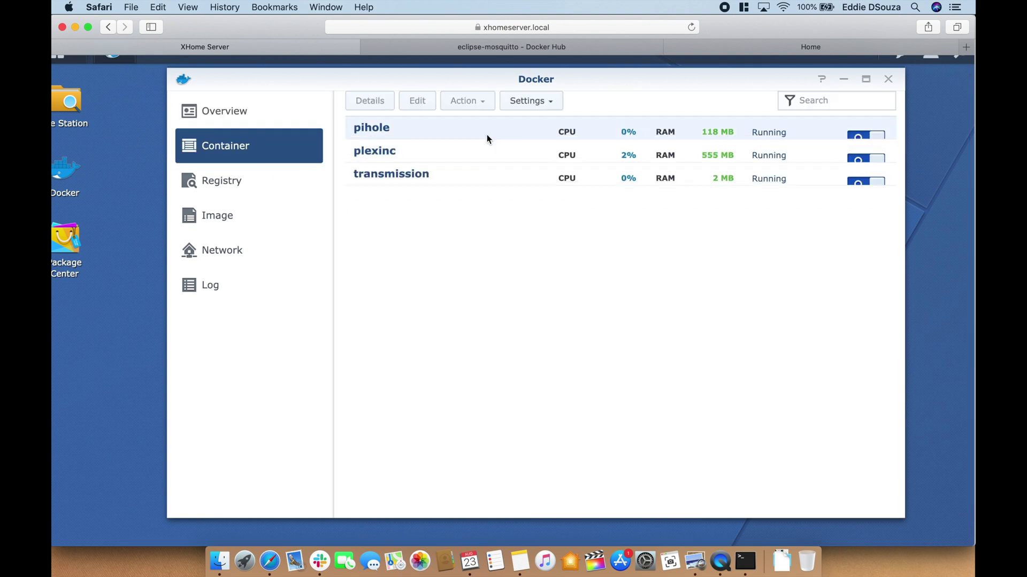
pyautogui.click(277, 196)
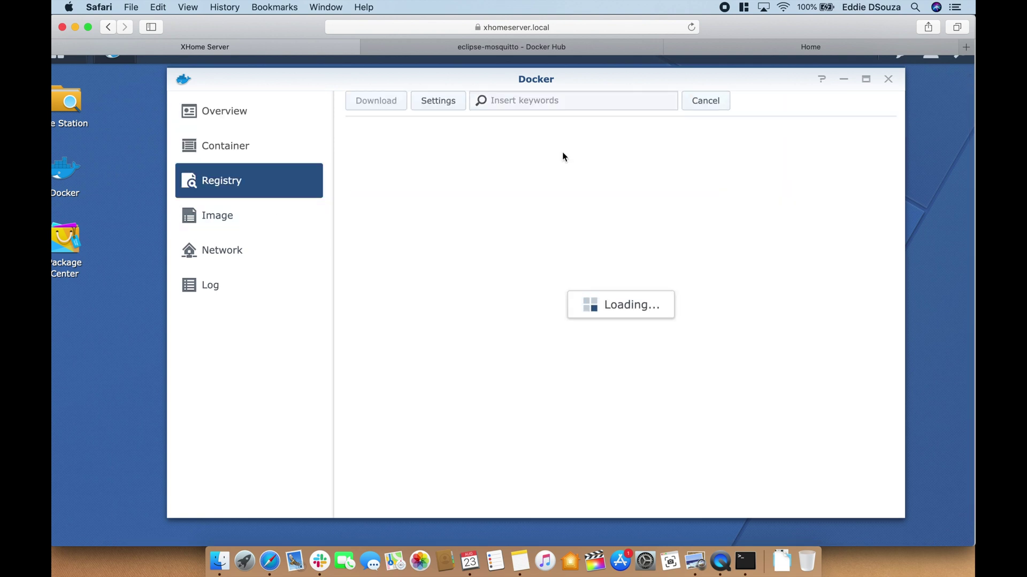
pyautogui.write('mosuqi')
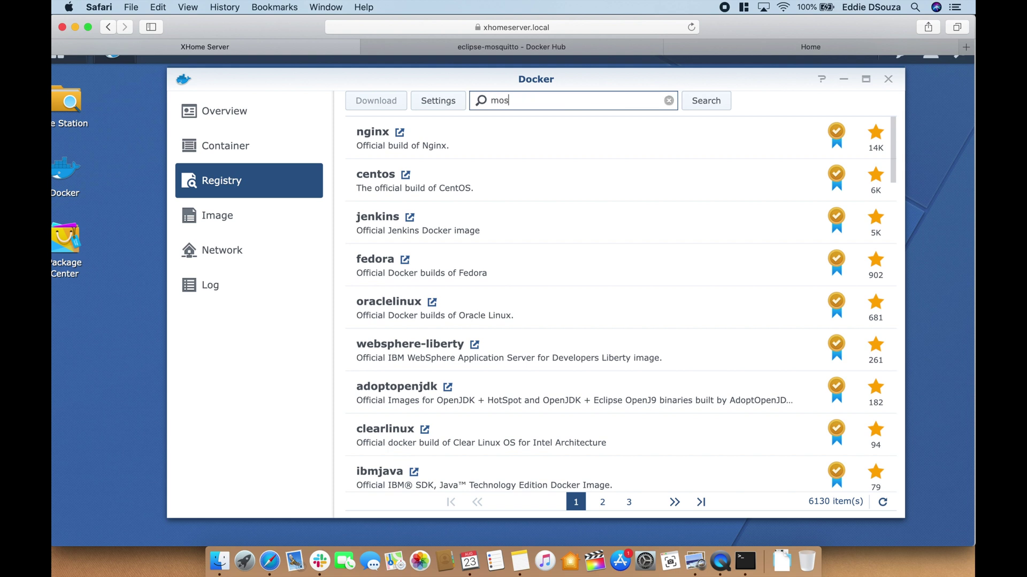
pyautogui.press('BackSpace')
pyautogui.press('BackSpace')
pyautogui.press('BackSpace')
pyautogui.write('quitto')
pyautogui.press('Return')
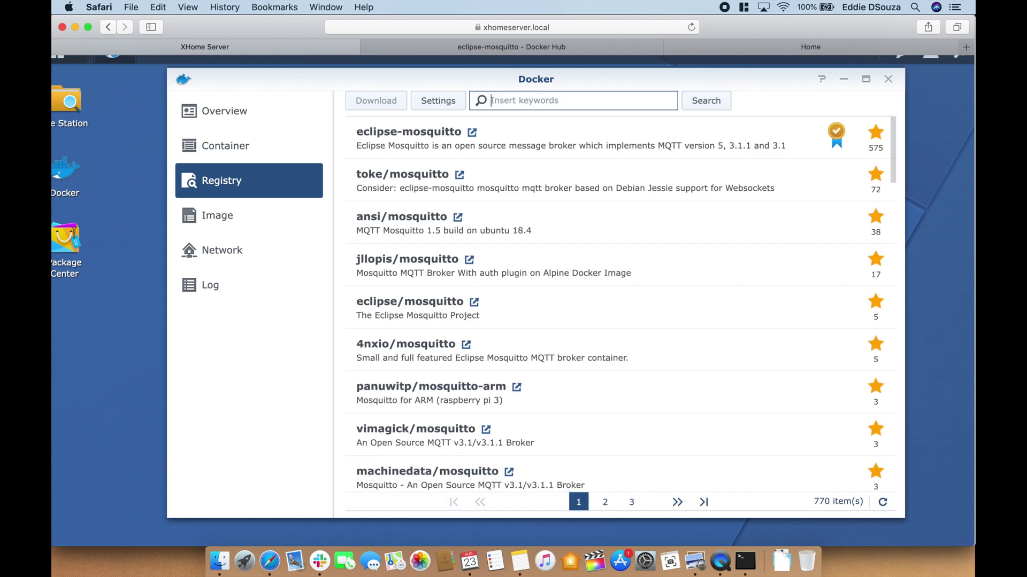
pyautogui.doubleClick(558, 139)
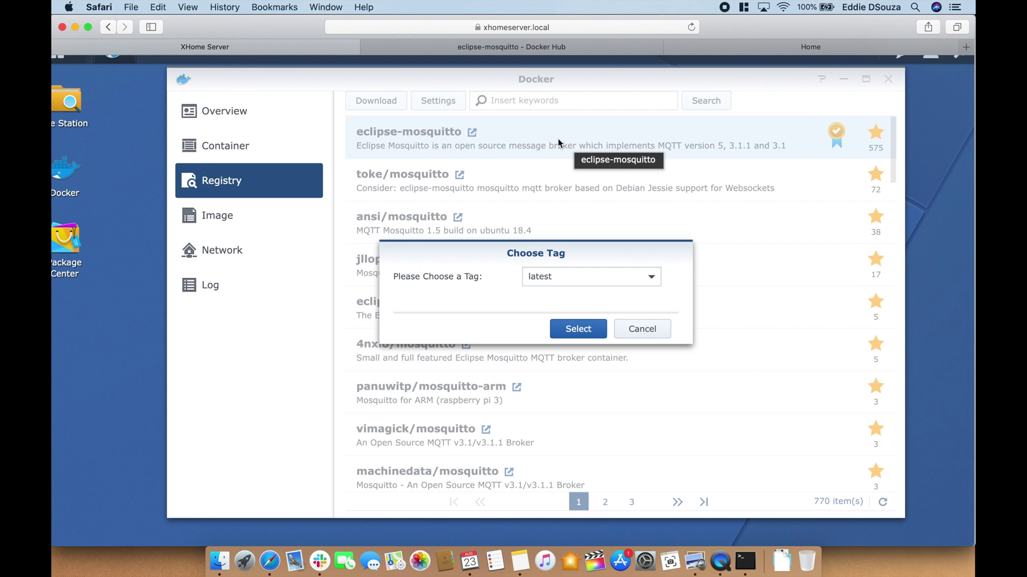
pyautogui.click(577, 327)
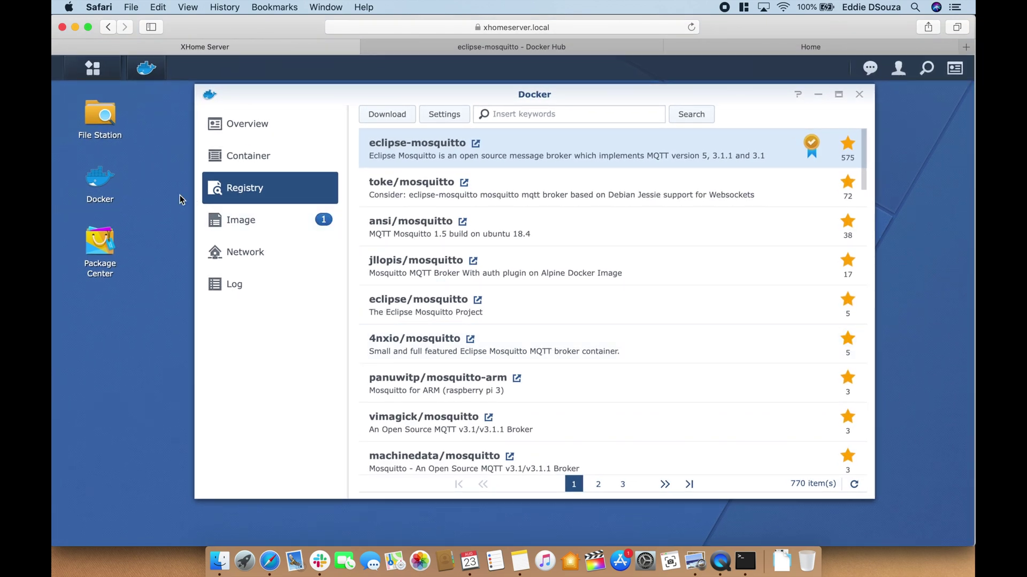
# Step: In File Station, create a lowercase mosquitto folder inside the docker shared folder
pyautogui.click(100, 114)
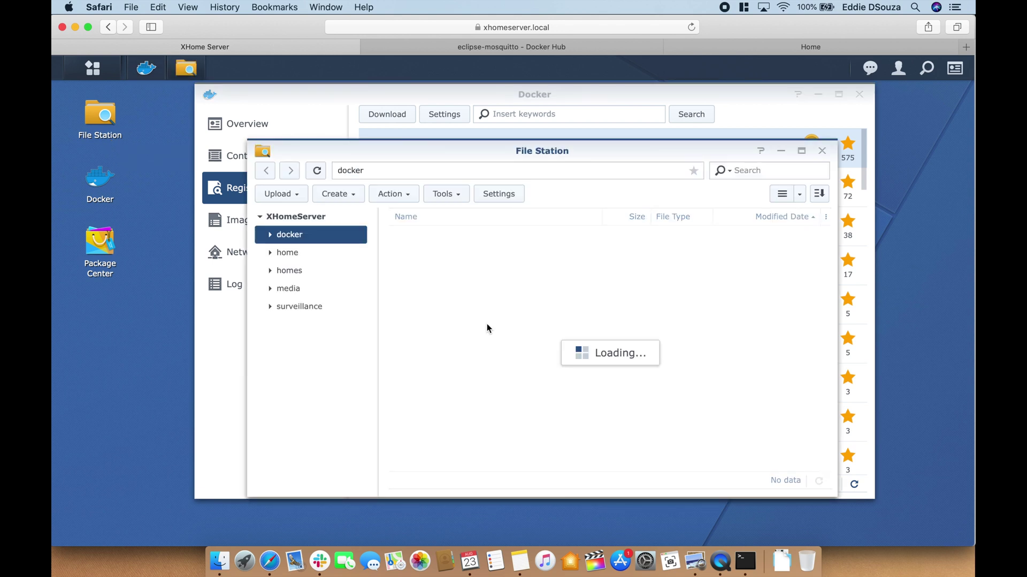
pyautogui.rightClick(478, 327)
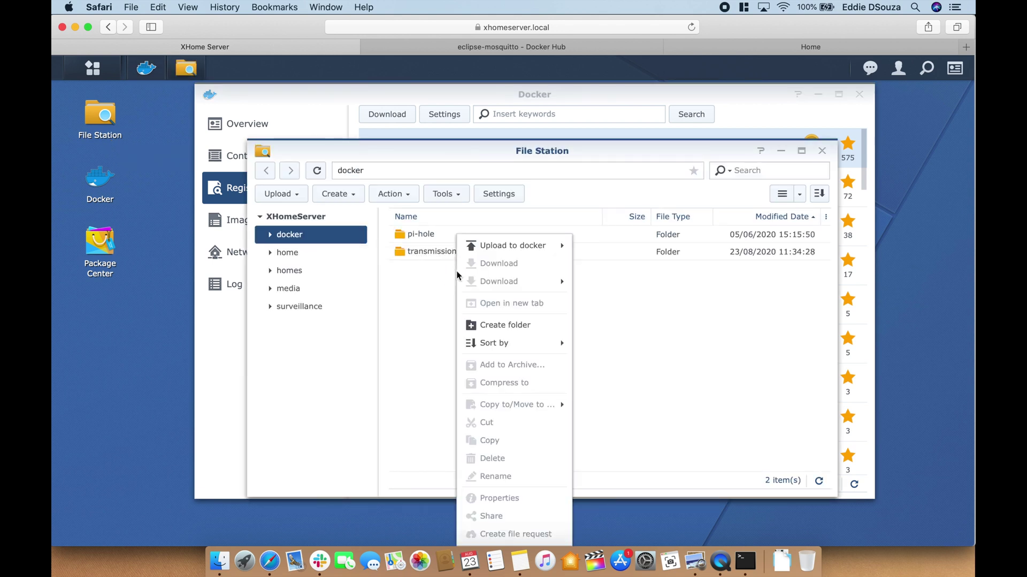
pyautogui.click(518, 322)
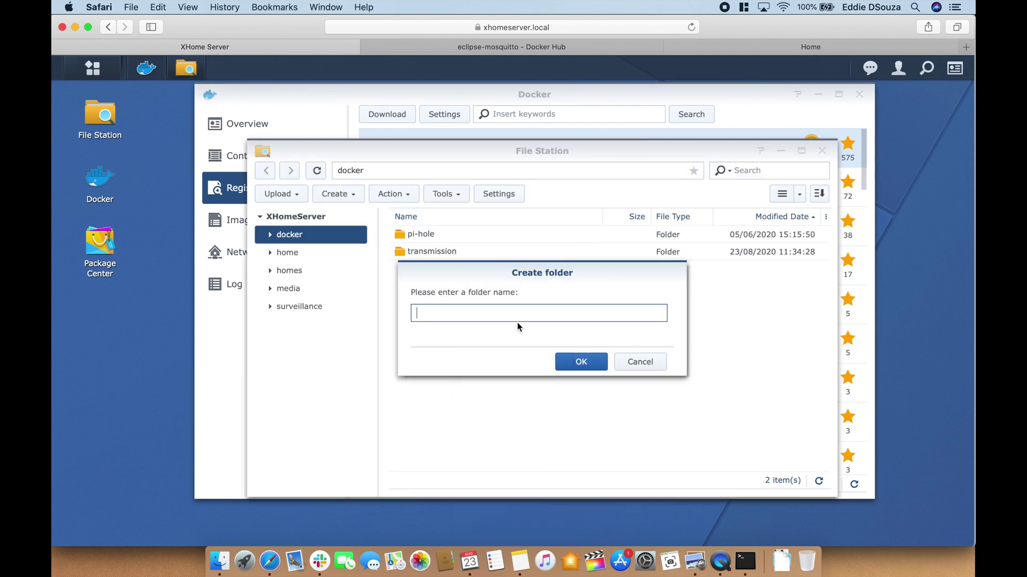
pyautogui.write('mosquitto')
pyautogui.click(541, 321)
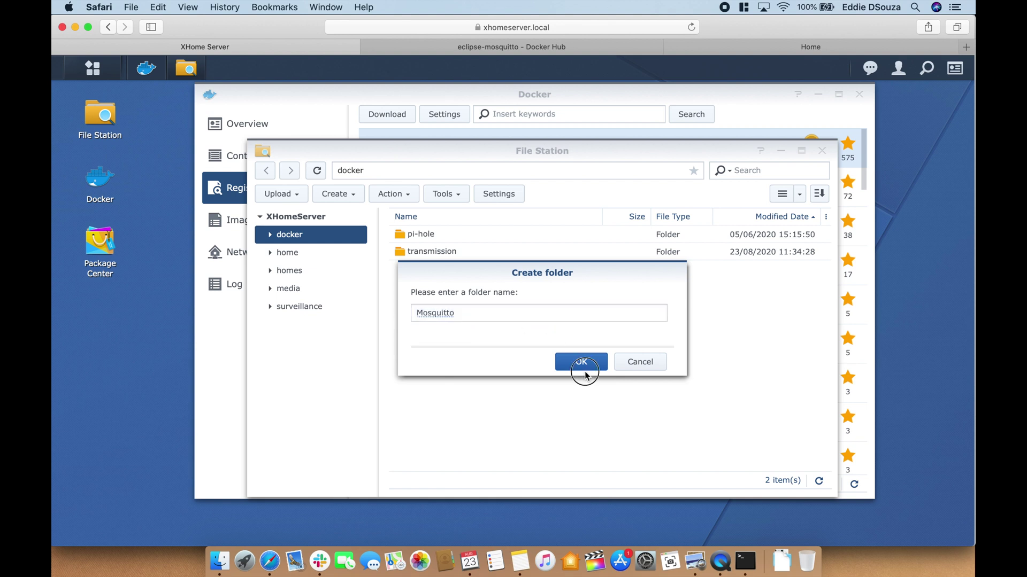
pyautogui.click(430, 315)
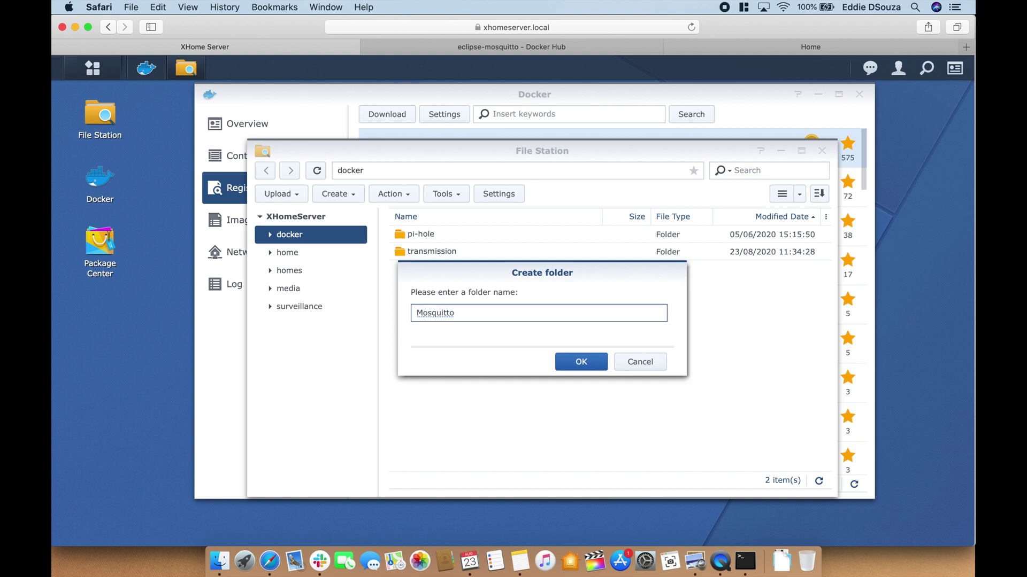
pyautogui.press('BackSpace')
pyautogui.write('m')
pyautogui.click(566, 363)
# Step: Inside the mosquitto folder, create the data, log and config folders
pyautogui.rightClick(486, 269)
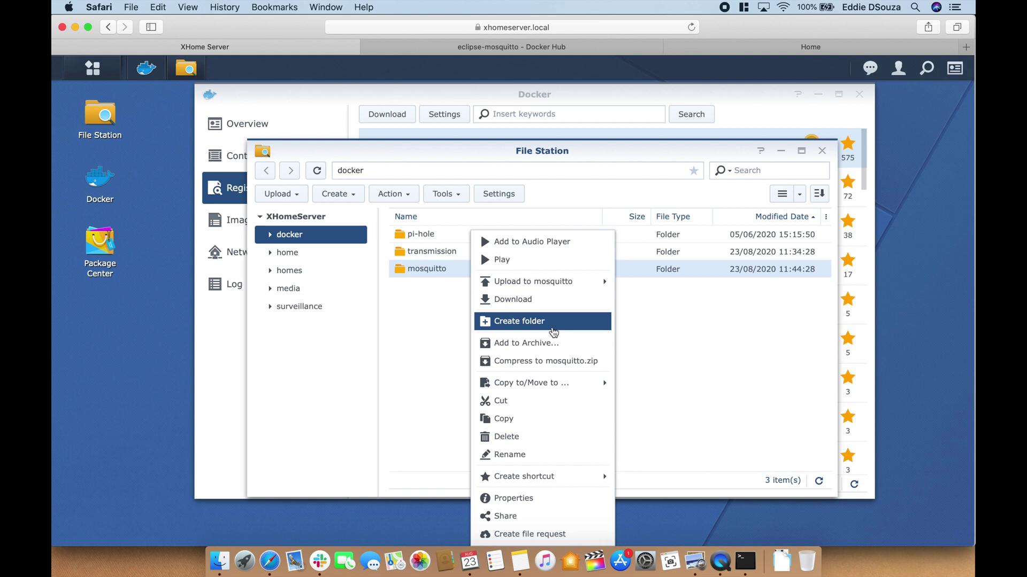
pyautogui.click(455, 273)
pyautogui.doubleClick(455, 272)
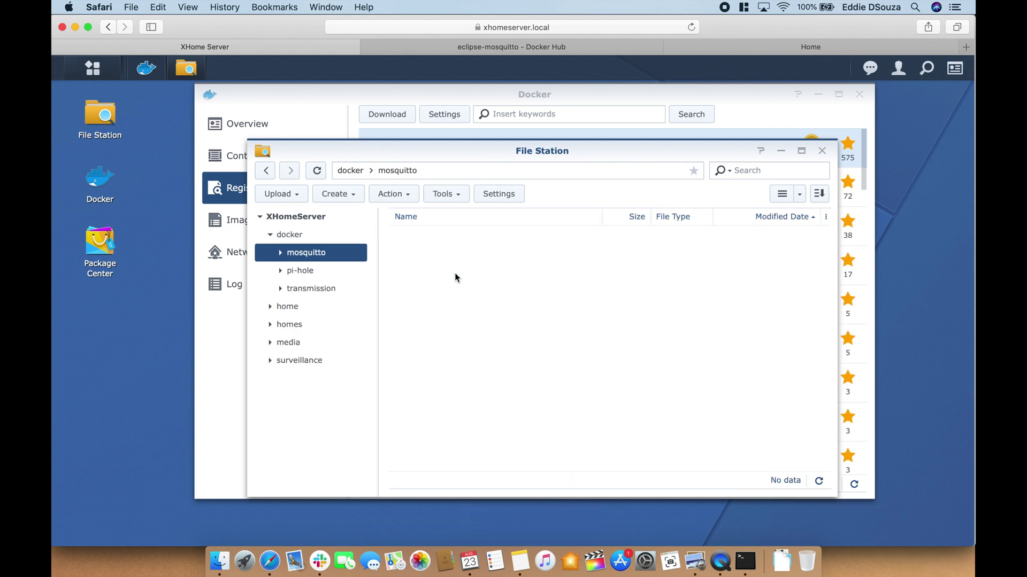
pyautogui.rightClick(455, 273)
pyautogui.click(507, 328)
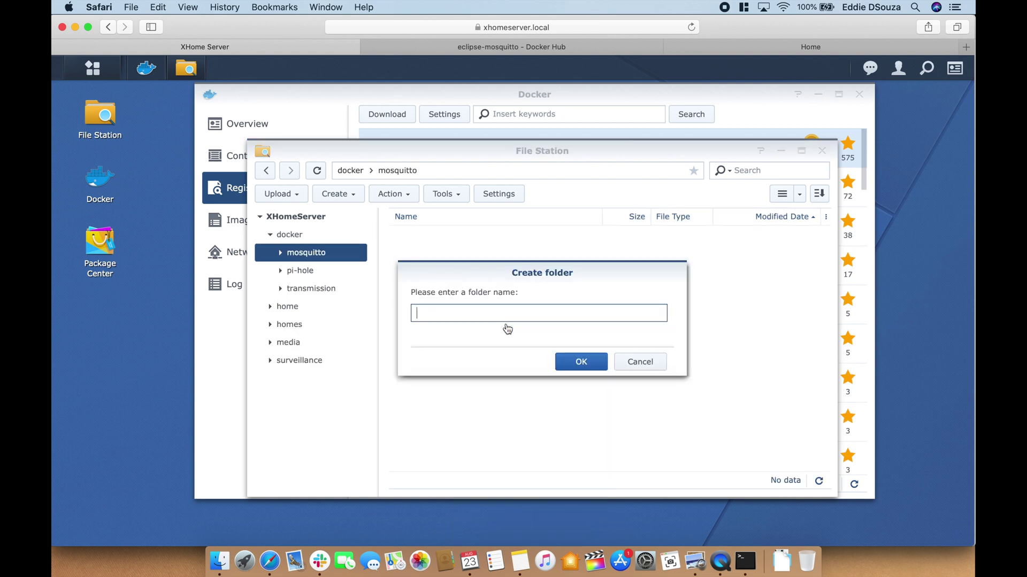
pyautogui.write('data')
pyautogui.click(573, 360)
pyautogui.rightClick(482, 235)
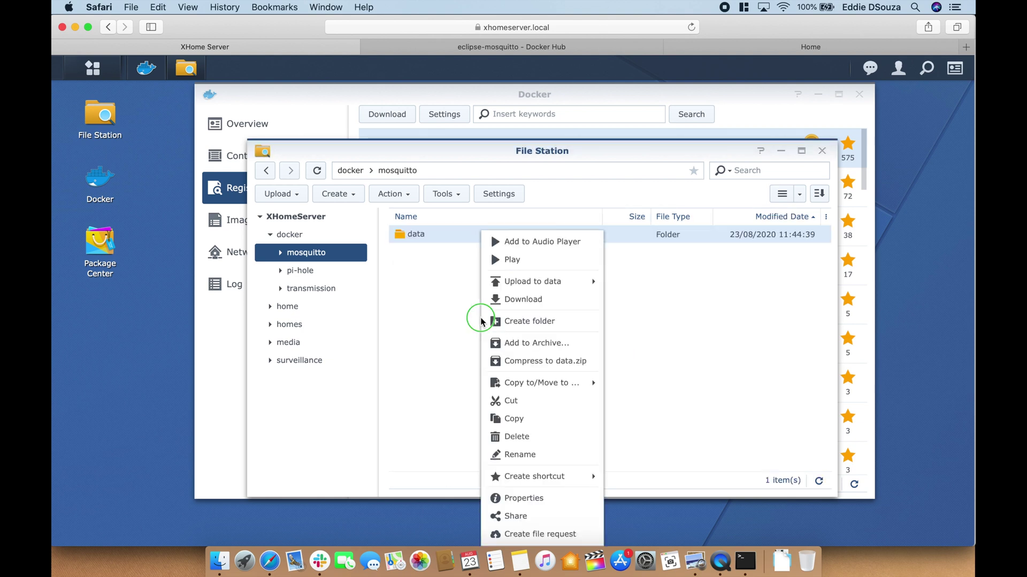
pyautogui.click(551, 321)
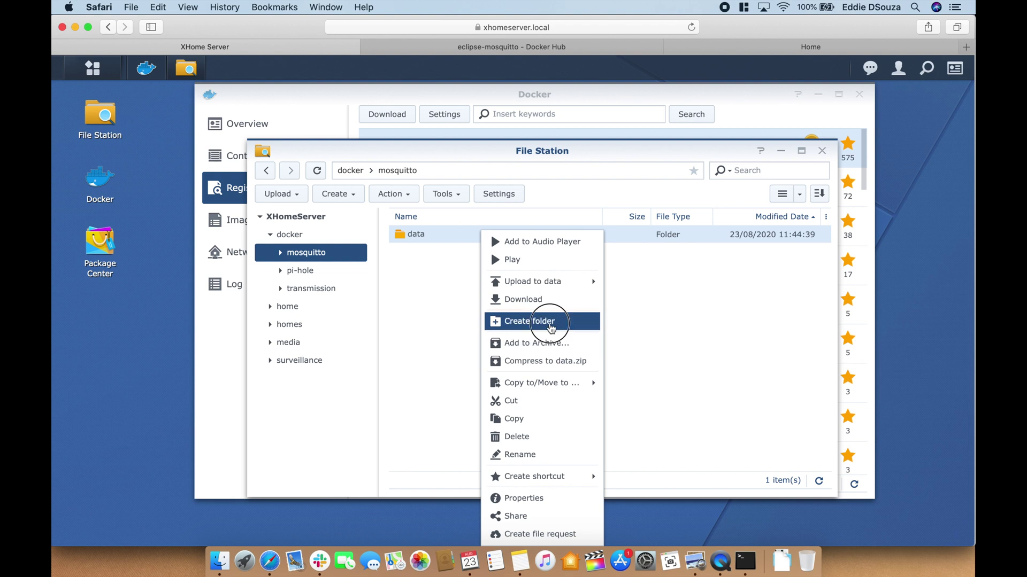
pyautogui.write('log')
pyautogui.press('Return')
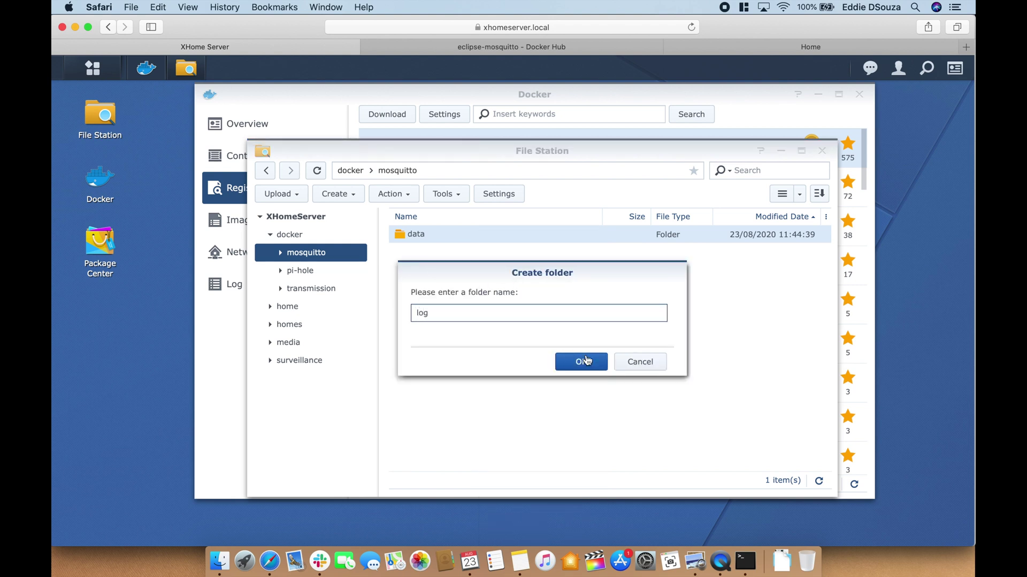
pyautogui.rightClick(503, 332)
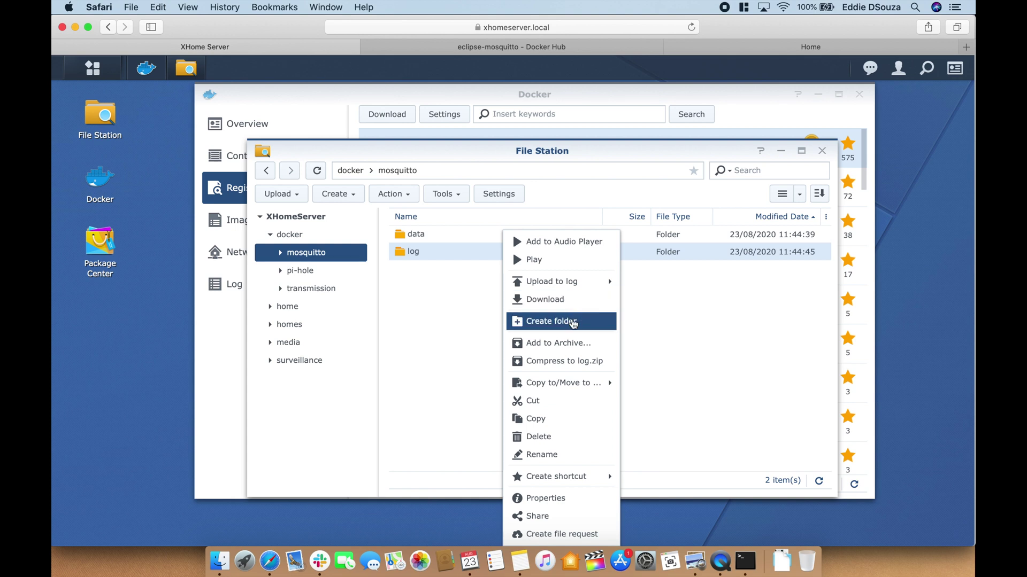
pyautogui.click(573, 324)
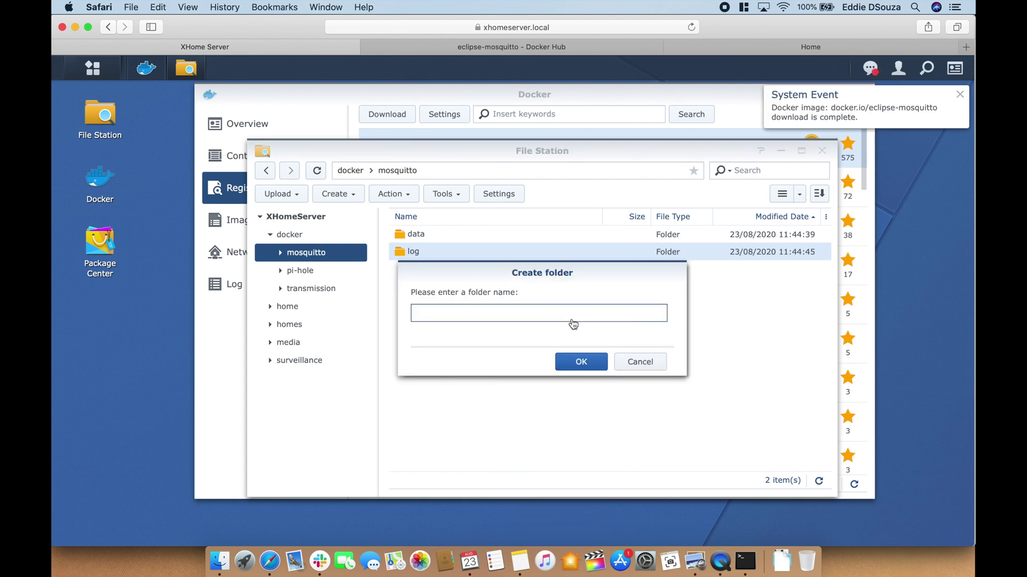
pyautogui.write('config')
pyautogui.click(588, 361)
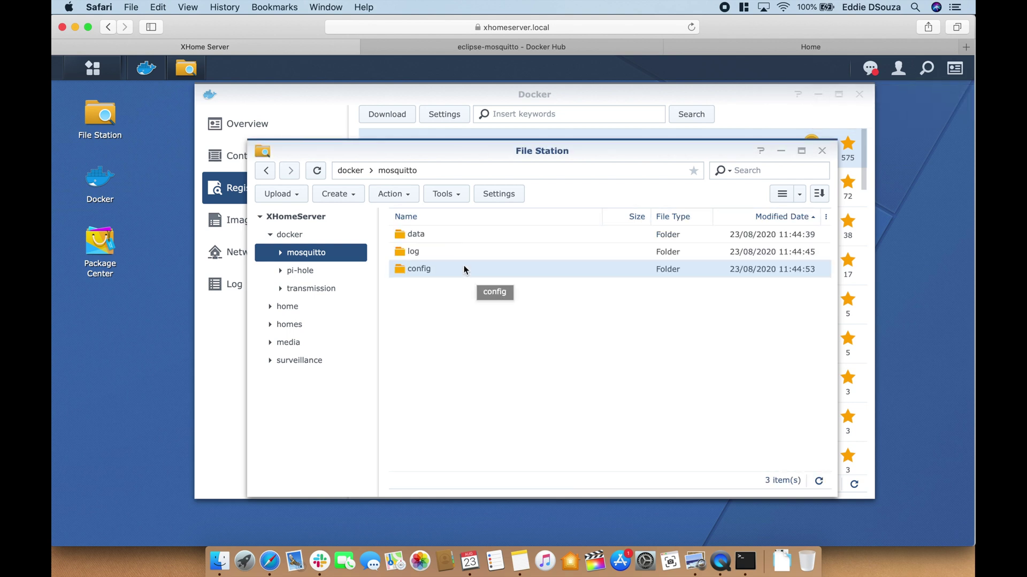
pyautogui.doubleClick(464, 269)
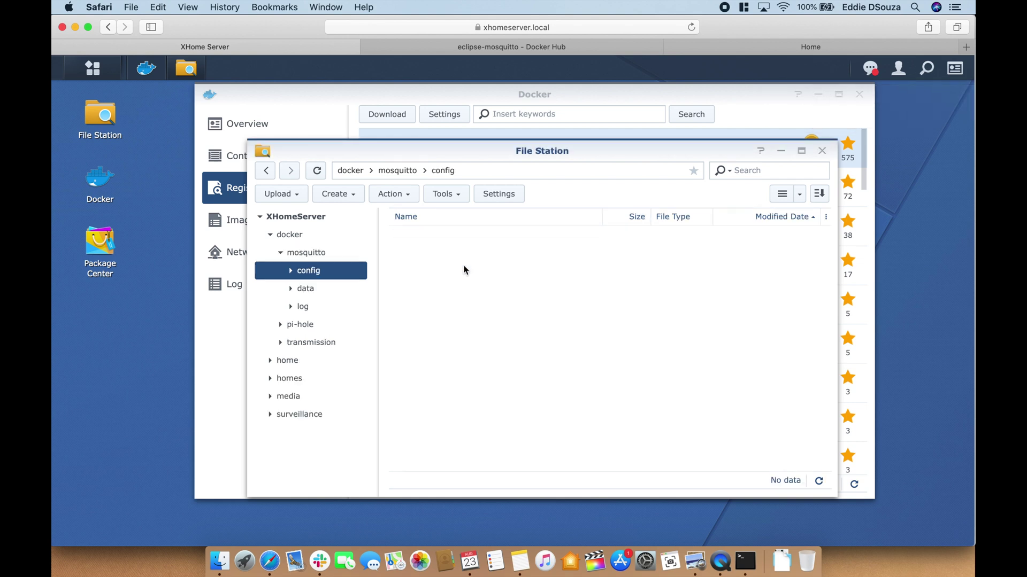
# Step: Launch Text Editor from the Main Menu and start a new blank document
pyautogui.click(94, 69)
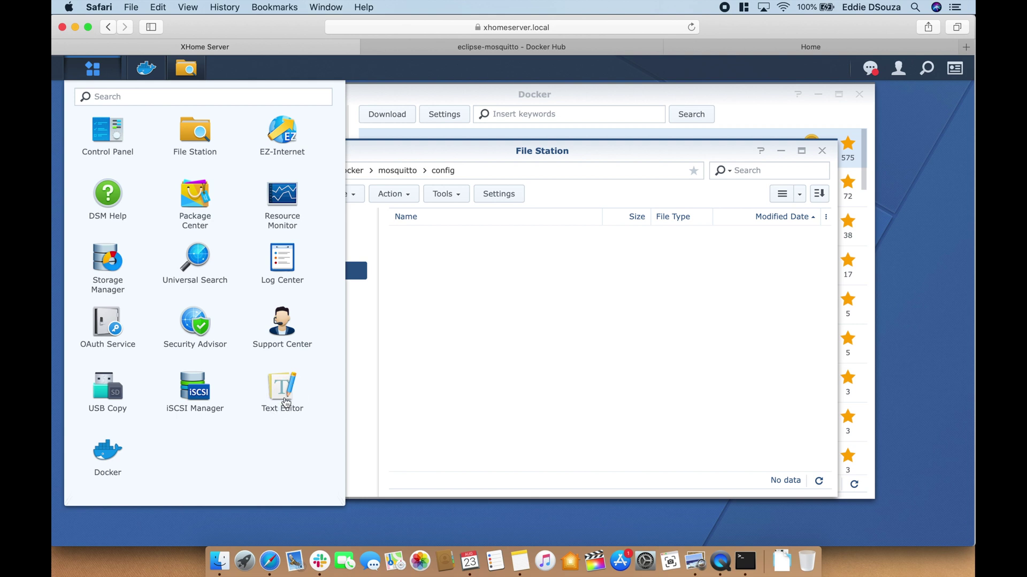
pyautogui.click(286, 401)
pyautogui.click(430, 207)
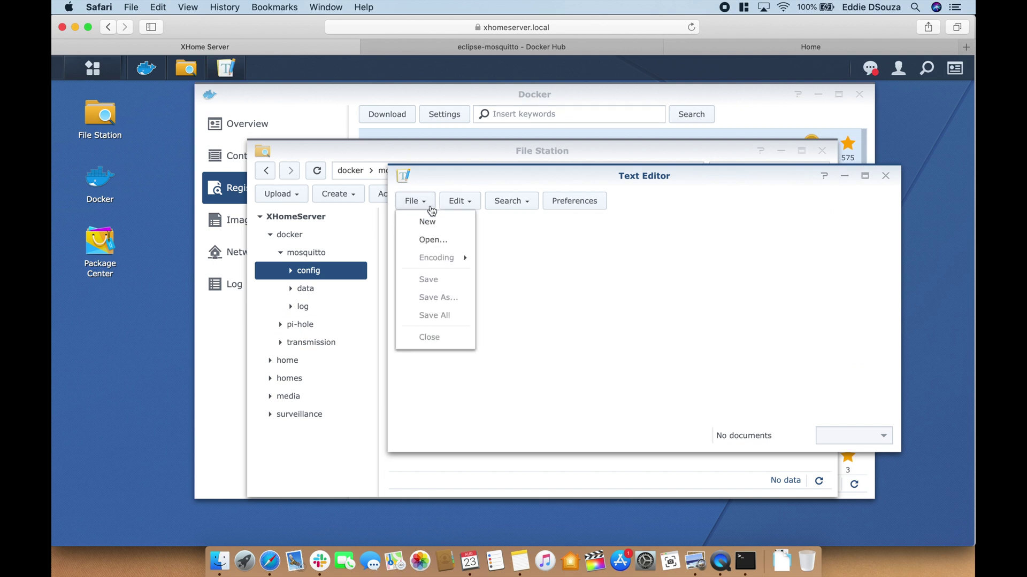
pyautogui.click(428, 221)
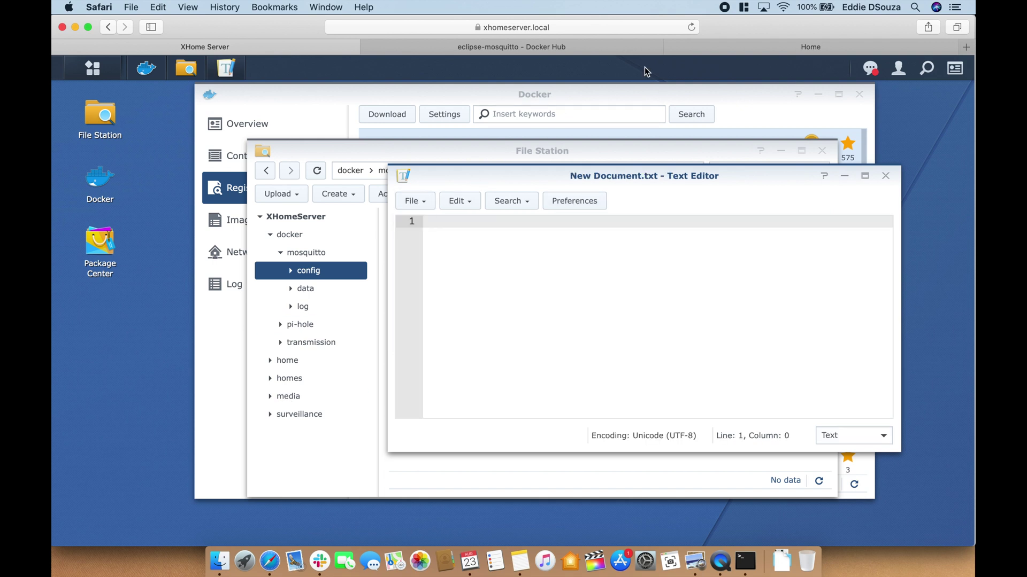
# Step: Copy the three mosquitto.conf lines from Docker Hub and paste them into the document
pyautogui.click(615, 47)
pyautogui.scroll(-4, 516, 374)
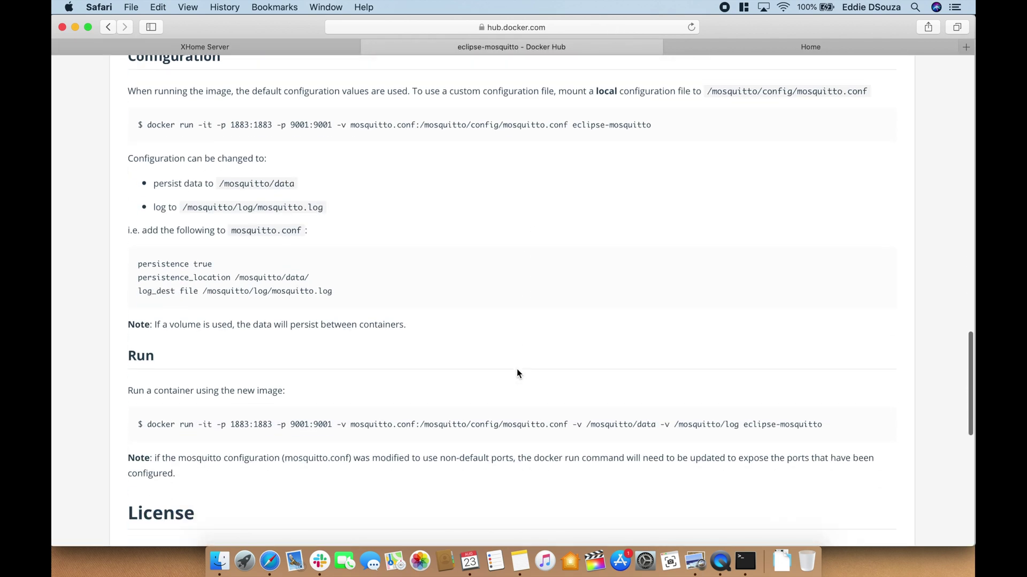
pyautogui.moveTo(138, 264); pyautogui.dragTo(332, 292)
pyautogui.press('super+c')
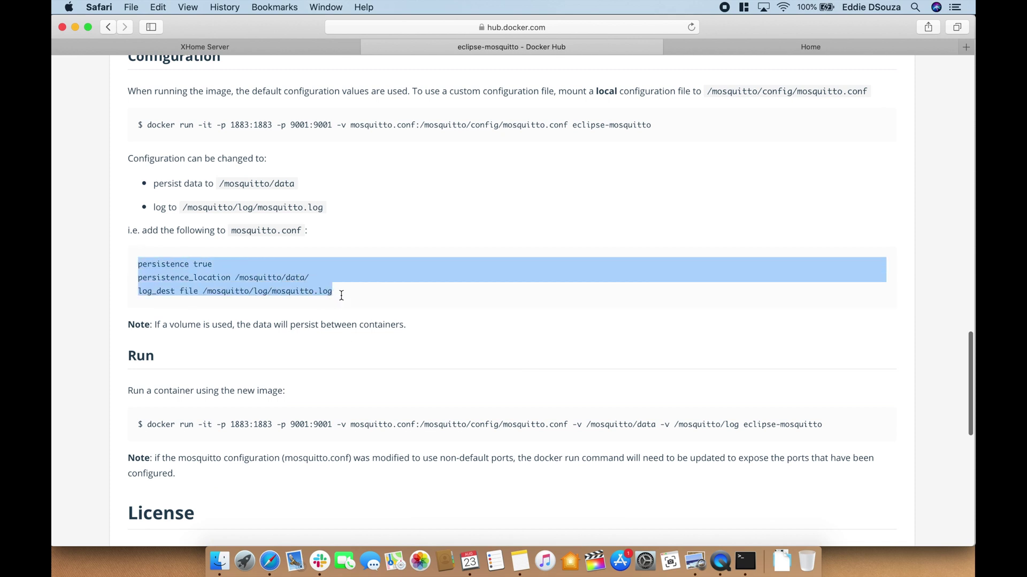
pyautogui.click(226, 51)
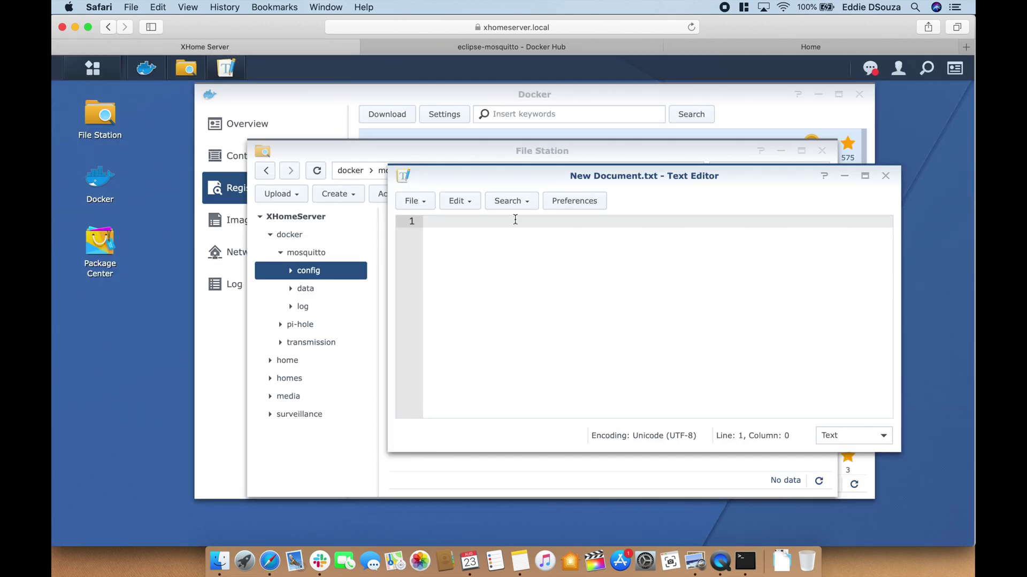
pyautogui.press('super+v')
pyautogui.click(415, 201)
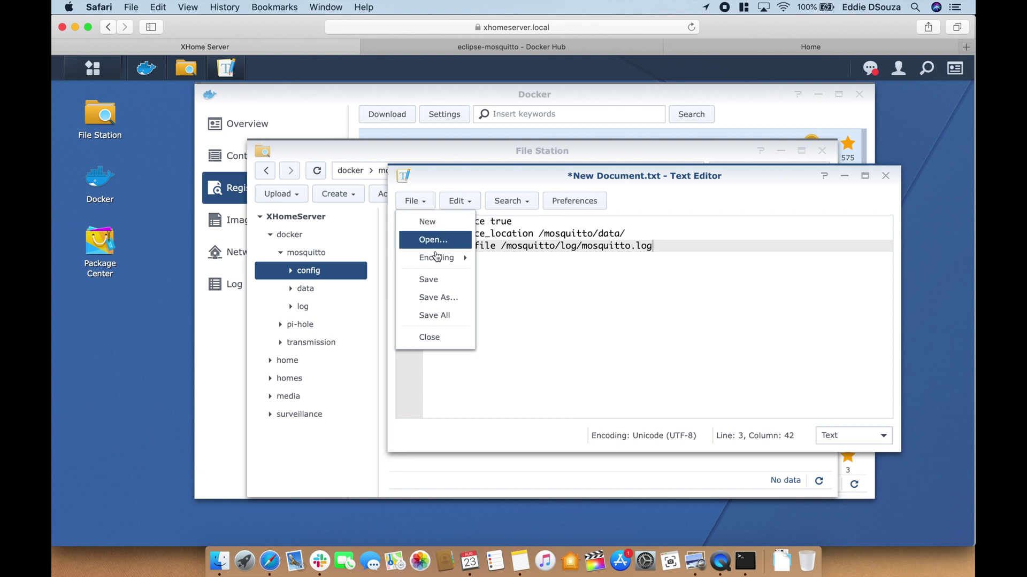
# Step: Save the document as mosquitto.conf in the docker/mosquitto/config folder
pyautogui.click(438, 276)
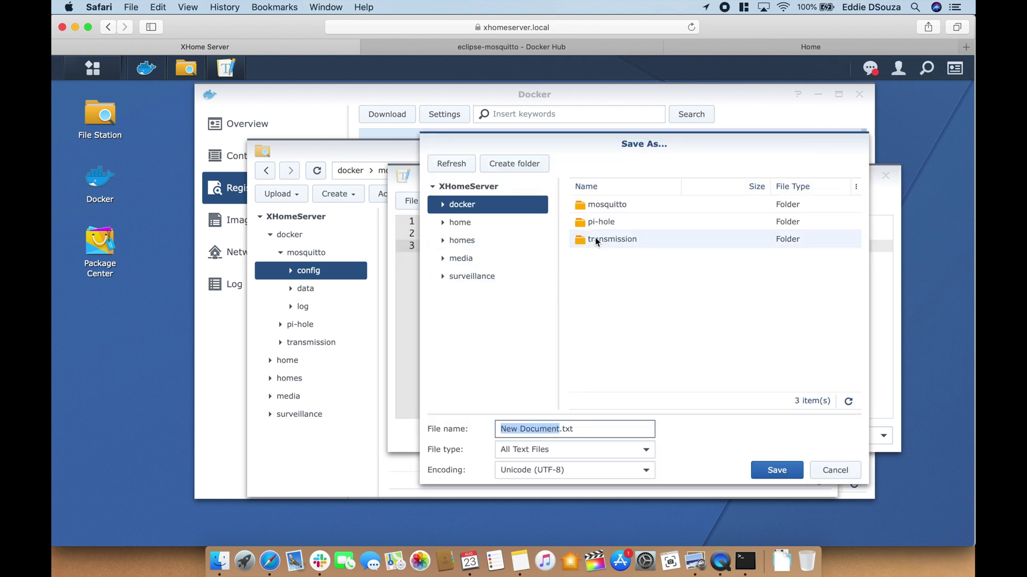
pyautogui.click(608, 204)
pyautogui.doubleClick(608, 204)
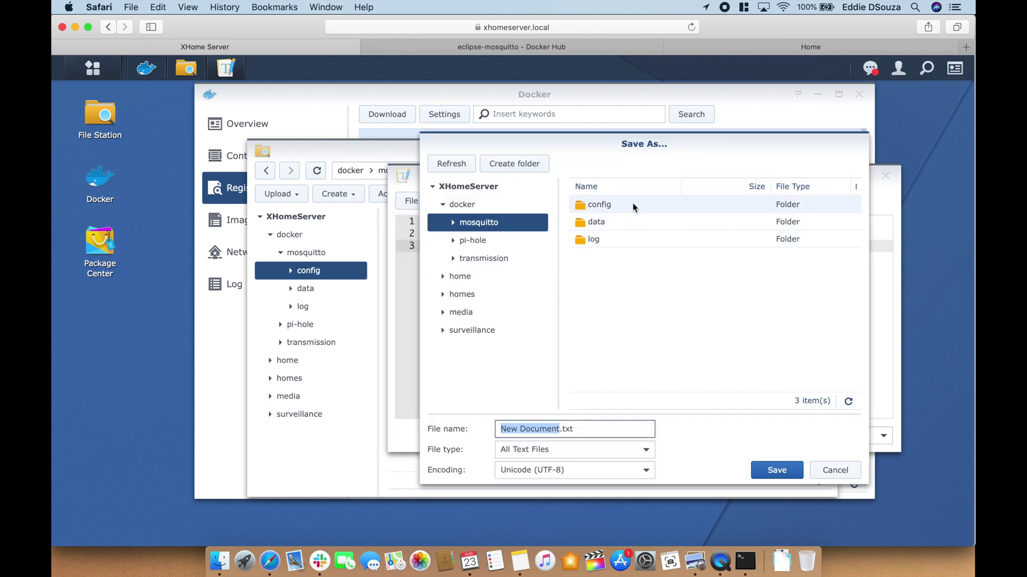
pyautogui.doubleClick(633, 205)
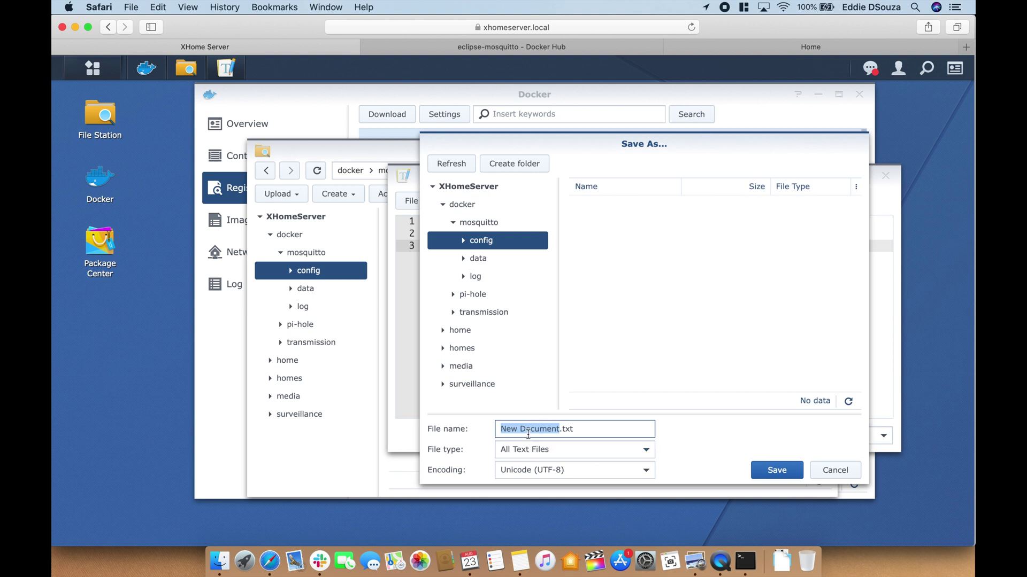
pyautogui.write('mosquitto')
pyautogui.press('BackSpace')
pyautogui.press('BackSpace')
pyautogui.write('conf')
pyautogui.click(693, 438)
pyautogui.click(775, 471)
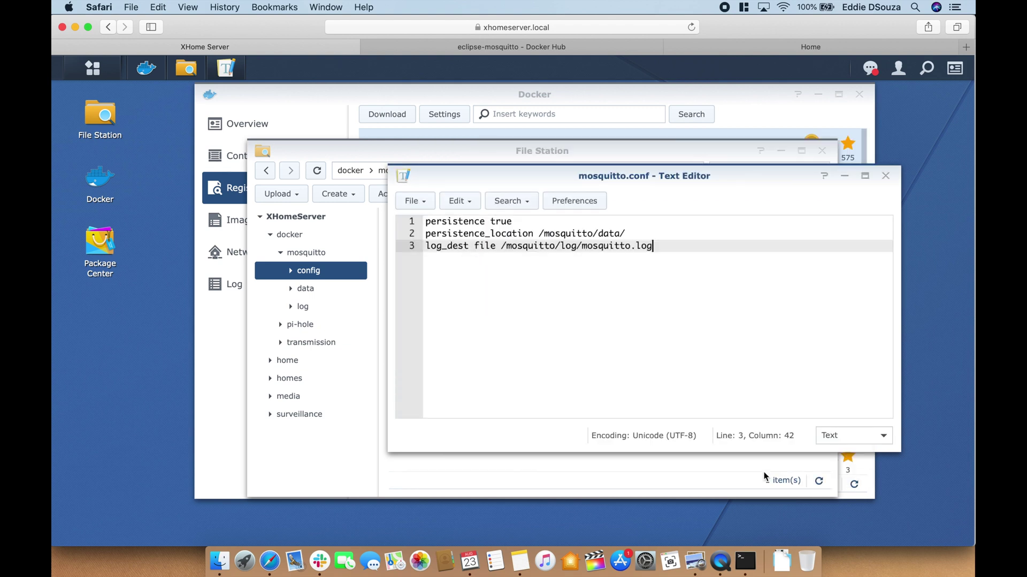
# Step: Close the editor windows, then start a container named mosquitto from eclipse-mosquitto:latest with Advanced Settings
pyautogui.click(886, 176)
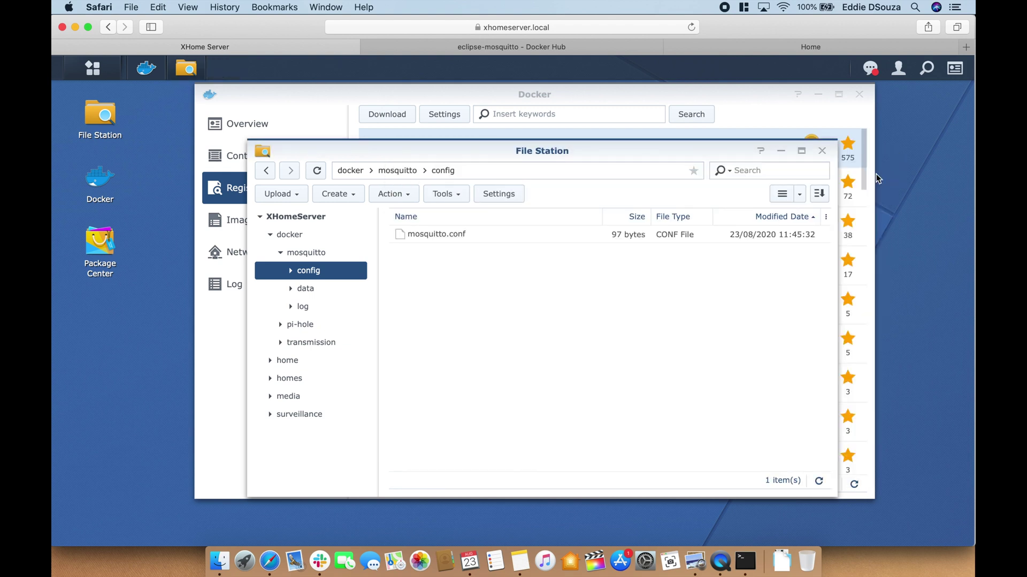
pyautogui.click(822, 151)
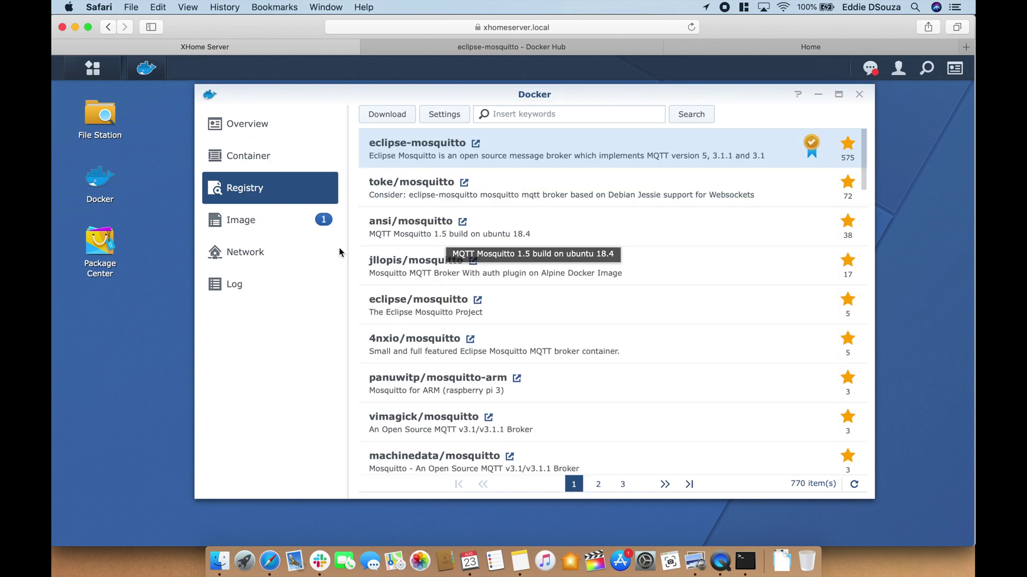
pyautogui.click(271, 215)
pyautogui.click(609, 149)
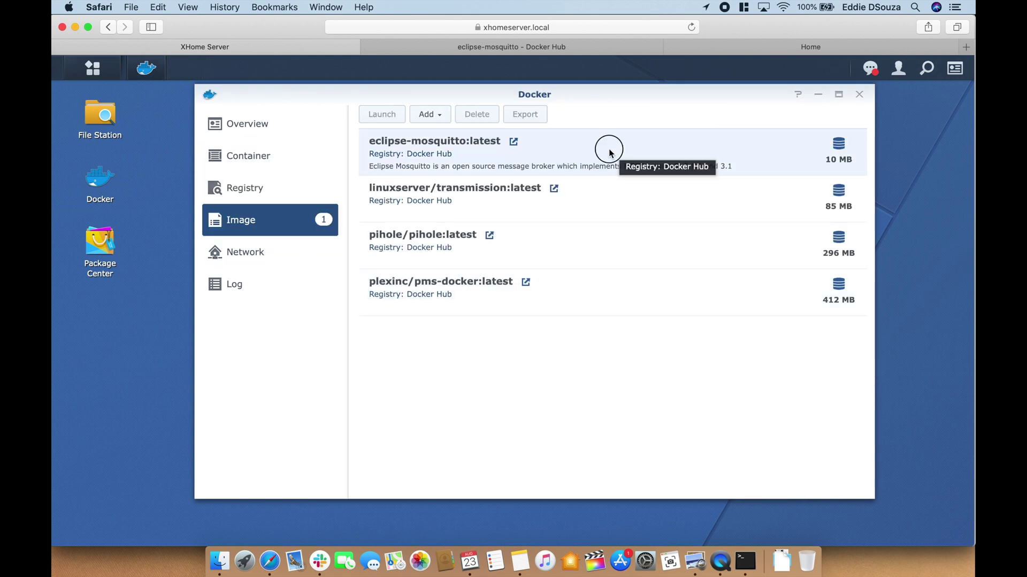
pyautogui.doubleClick(609, 149)
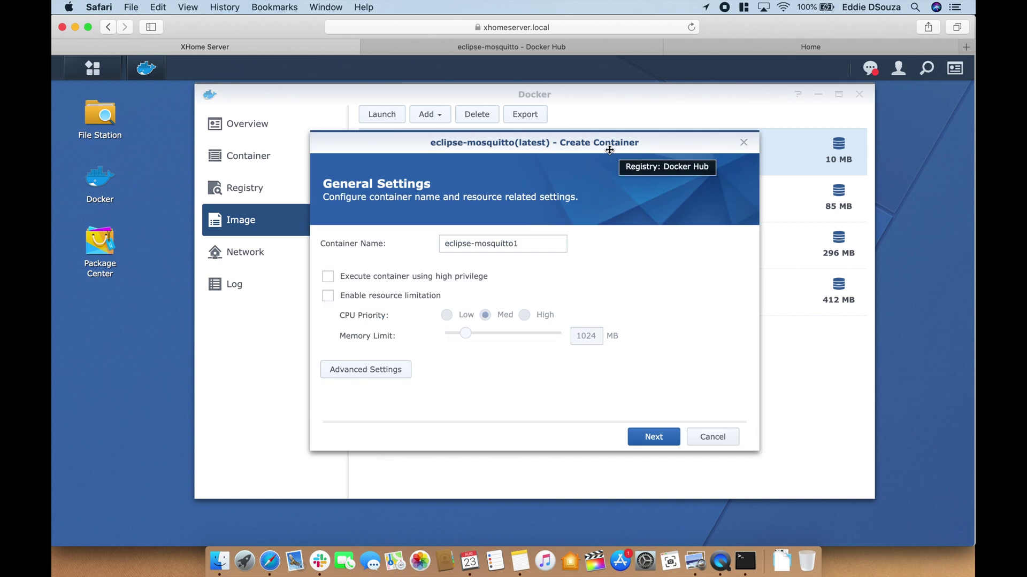
pyautogui.click(474, 243)
pyautogui.press('BackSpace')
pyautogui.press('BackSpace')
pyautogui.press('BackSpace')
pyautogui.press('BackSpace')
pyautogui.press('BackSpace')
pyautogui.press('BackSpace')
pyautogui.press('BackSpace')
pyautogui.press('BackSpace')
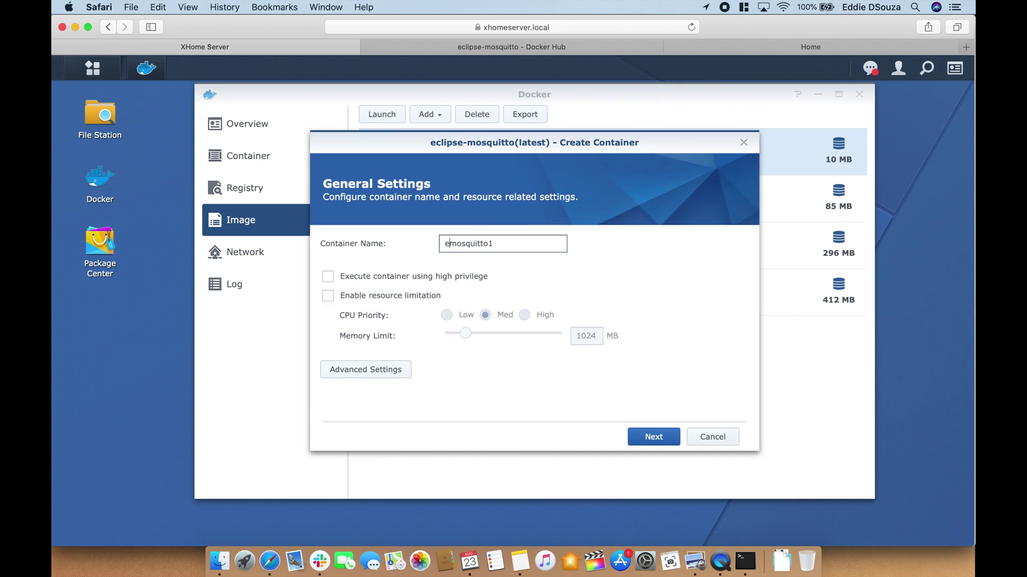
pyautogui.press('BackSpace')
pyautogui.click(380, 370)
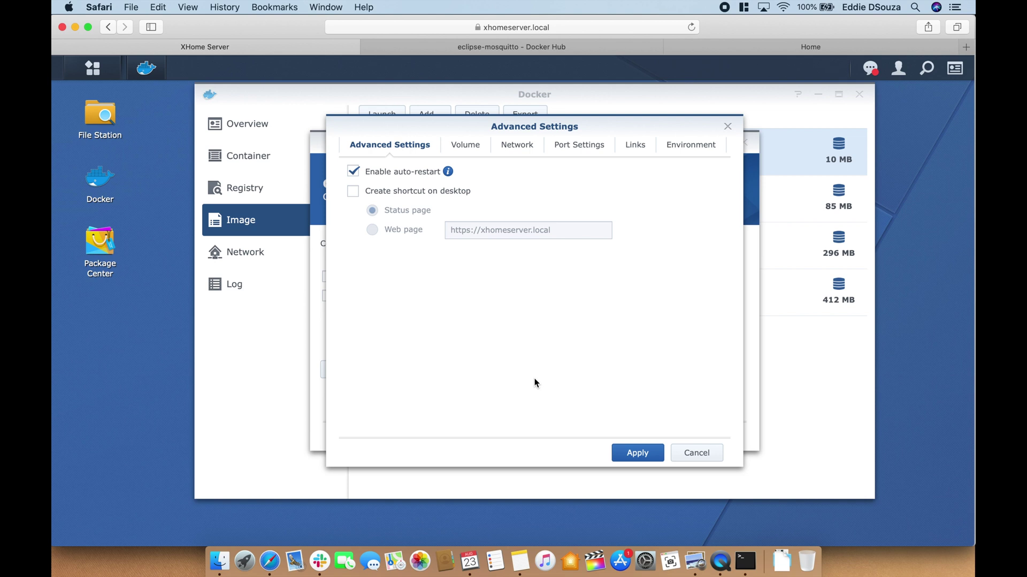
# Step: Mount the NAS folder docker/mosquitto/config at /mosquitto/config
pyautogui.click(467, 146)
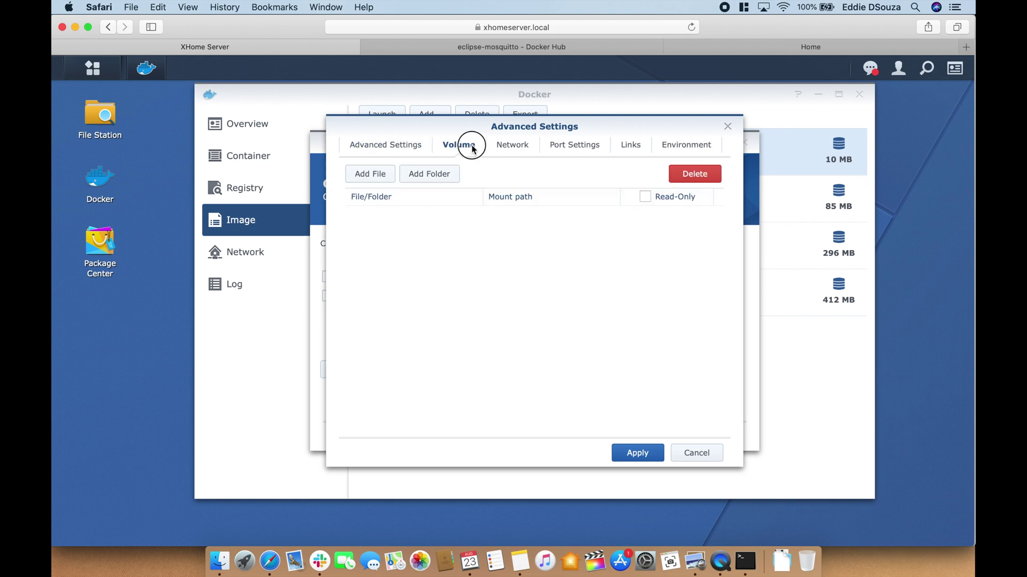
pyautogui.click(441, 175)
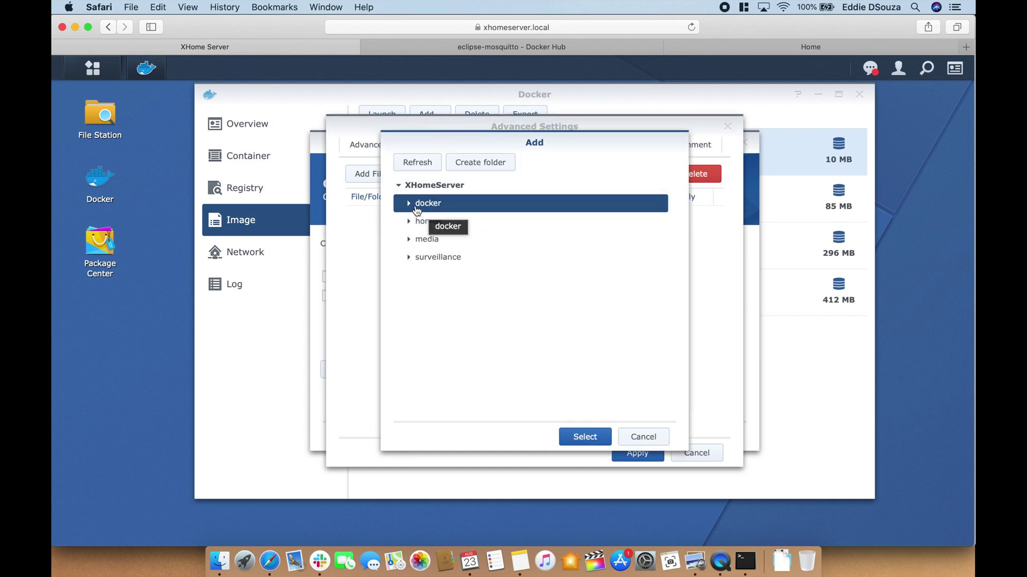
pyautogui.click(408, 203)
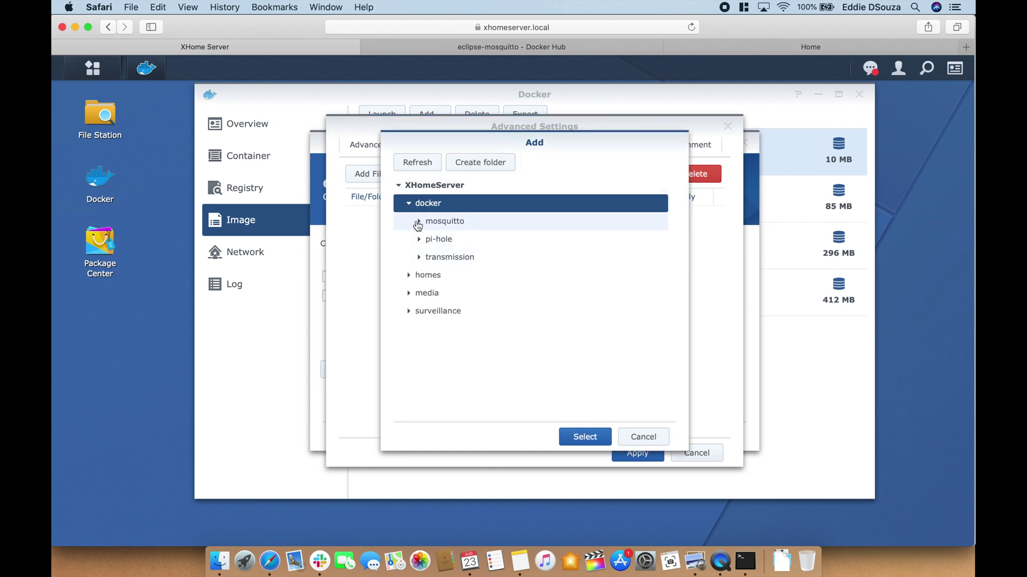
pyautogui.click(419, 222)
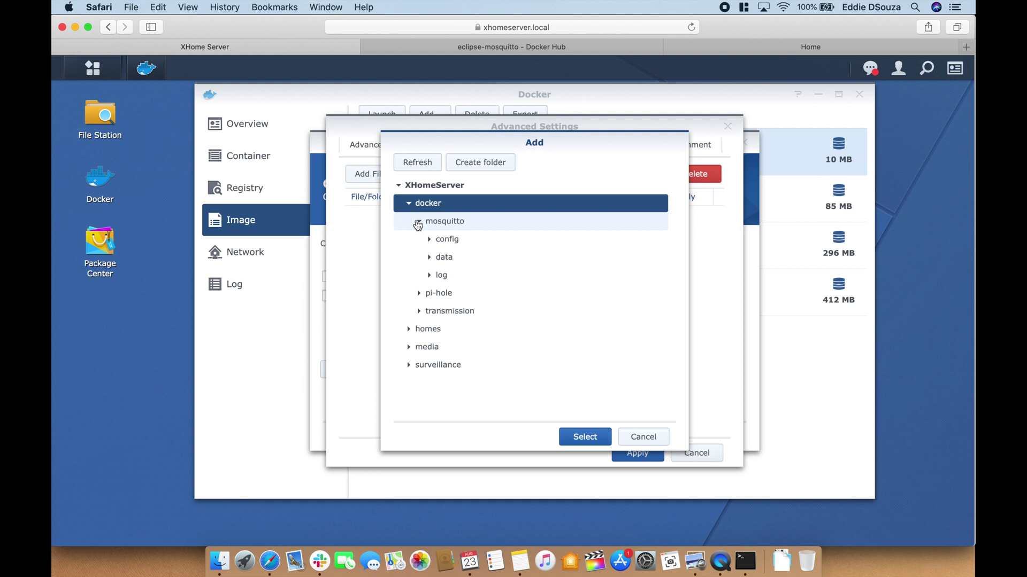
pyautogui.click(455, 238)
pyautogui.click(587, 437)
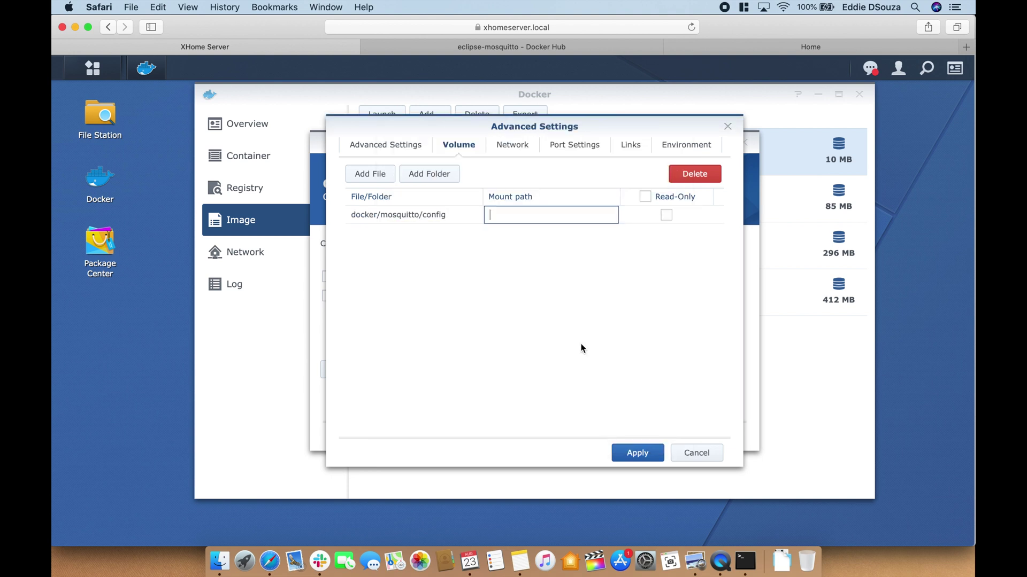
pyautogui.write('/mosquitto/config')
# Step: Mount the mosquitto.conf file from the config folder at /mosquitto.conf
pyautogui.click(456, 174)
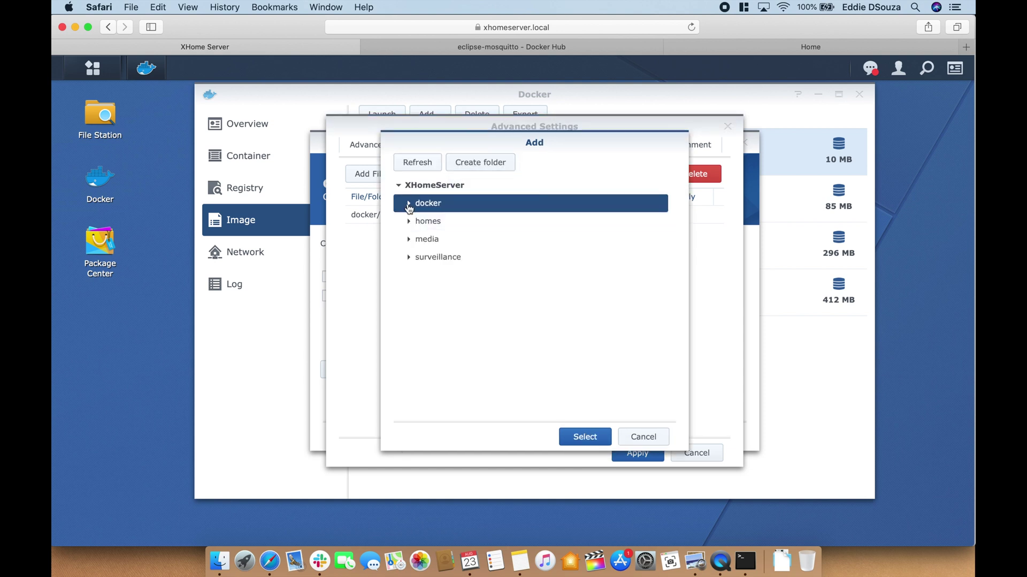
pyautogui.click(409, 205)
pyautogui.click(420, 224)
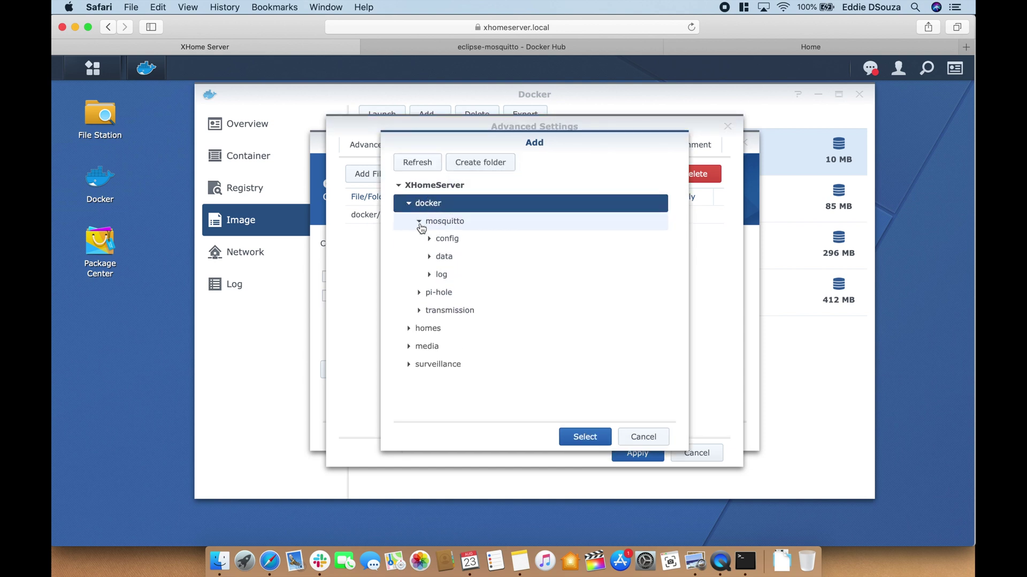
pyautogui.click(448, 245)
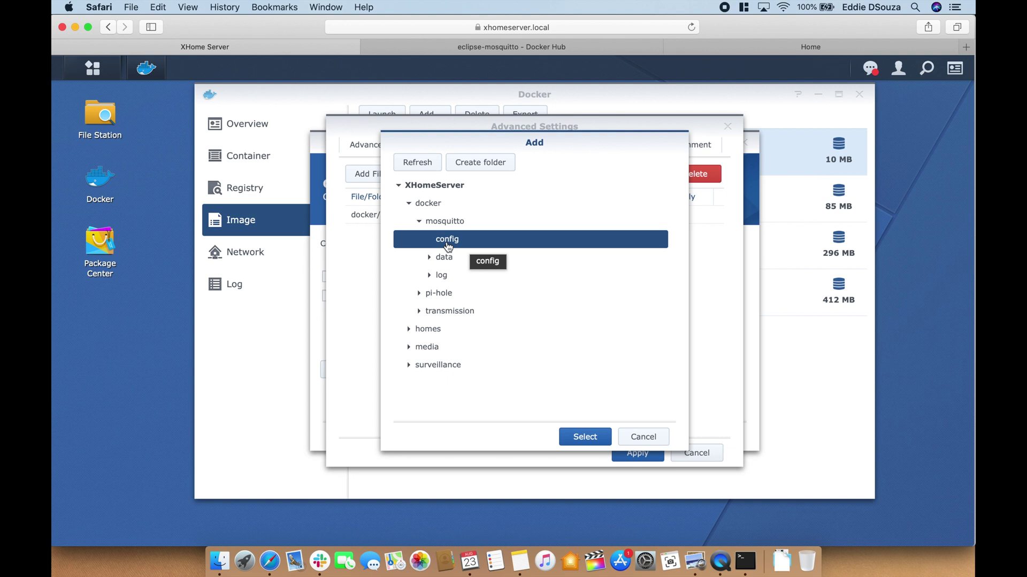
pyautogui.click(631, 438)
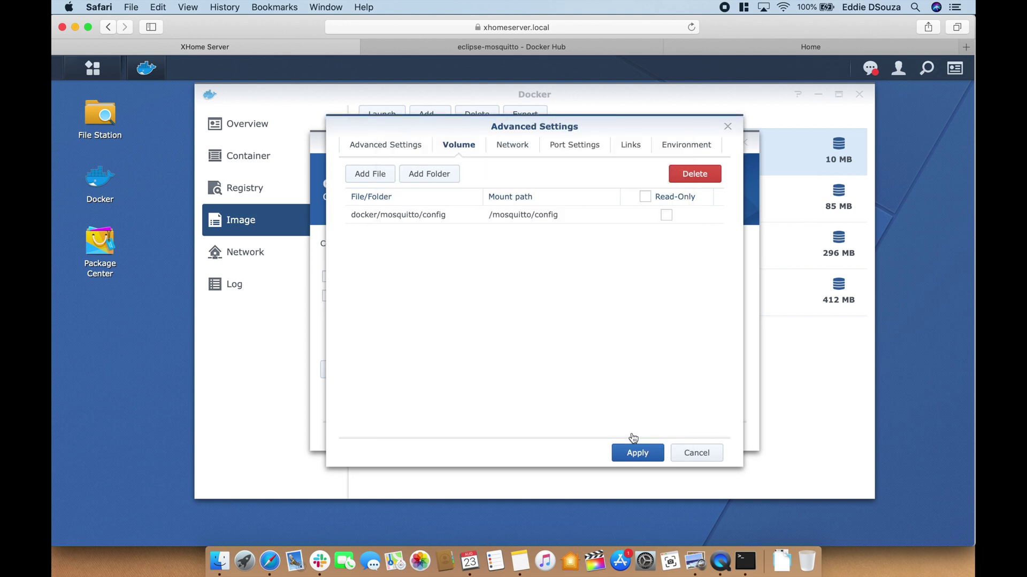
pyautogui.click(384, 172)
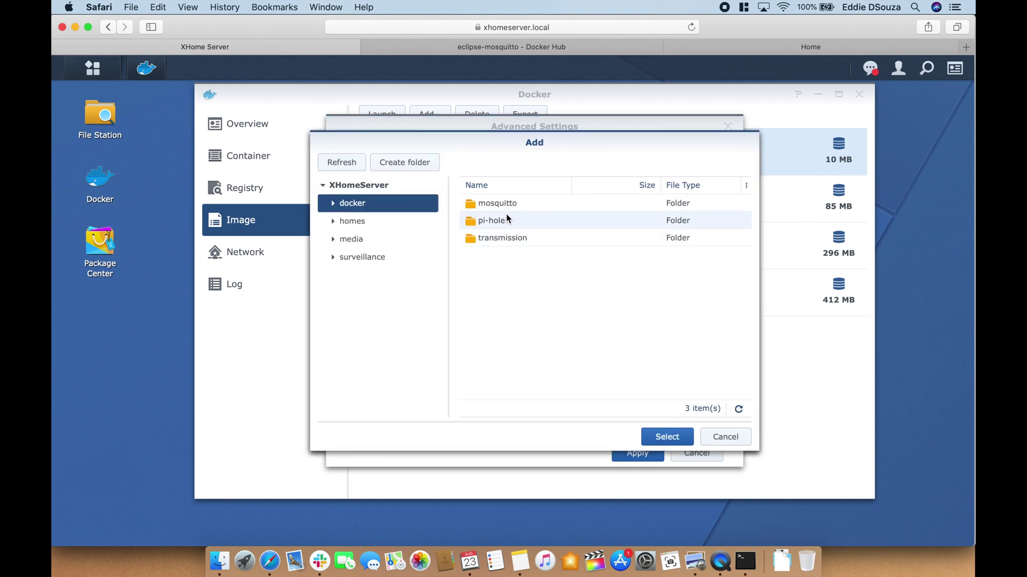
pyautogui.click(508, 208)
pyautogui.doubleClick(510, 204)
pyautogui.doubleClick(520, 205)
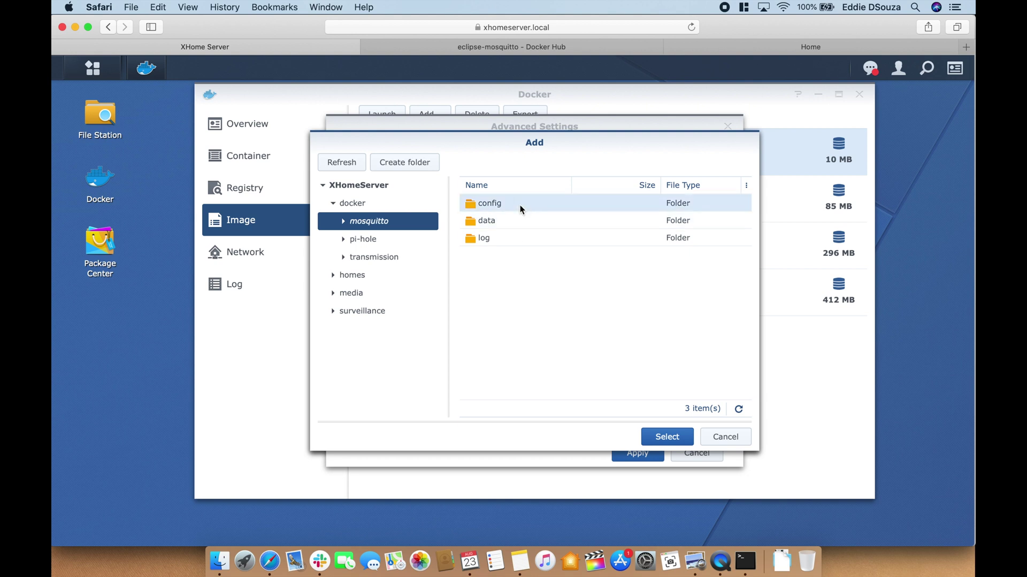
pyautogui.doubleClick(531, 203)
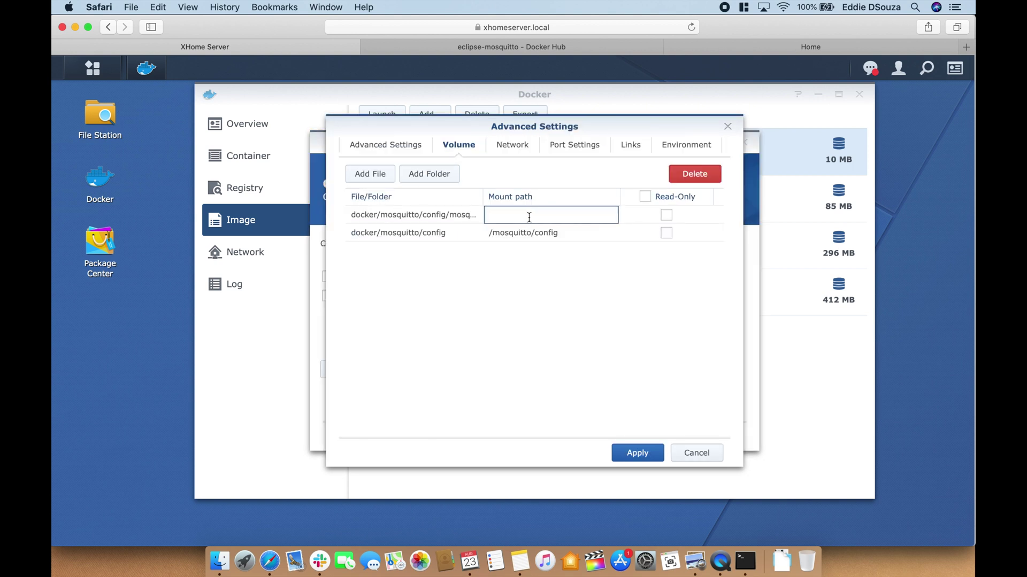
pyautogui.write('/mosquitto.conf')
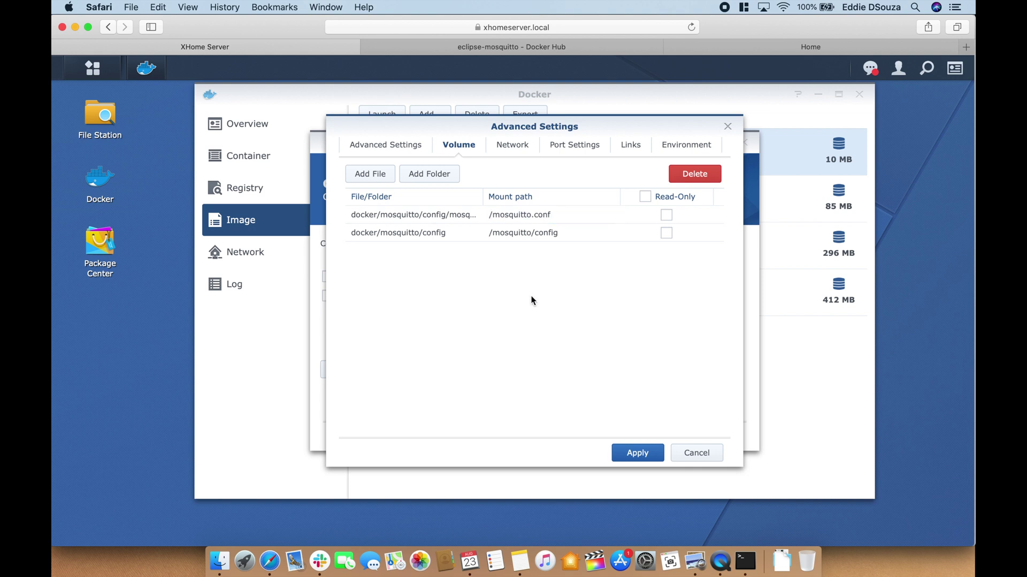
pyautogui.click(510, 145)
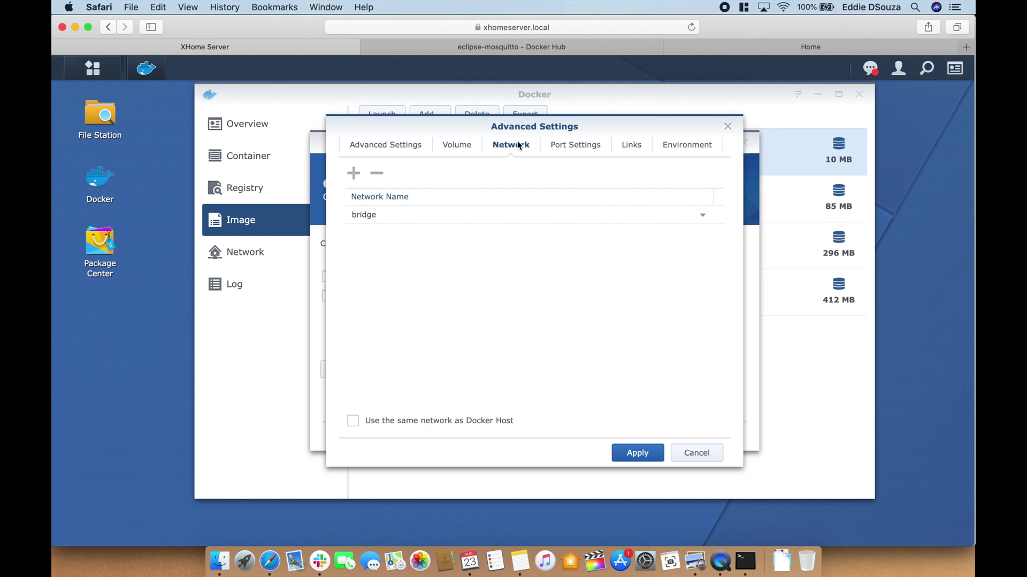
# Step: Map local ports 1883 and 9001 to container ports 1883 and 9001 over TCP
pyautogui.click(573, 145)
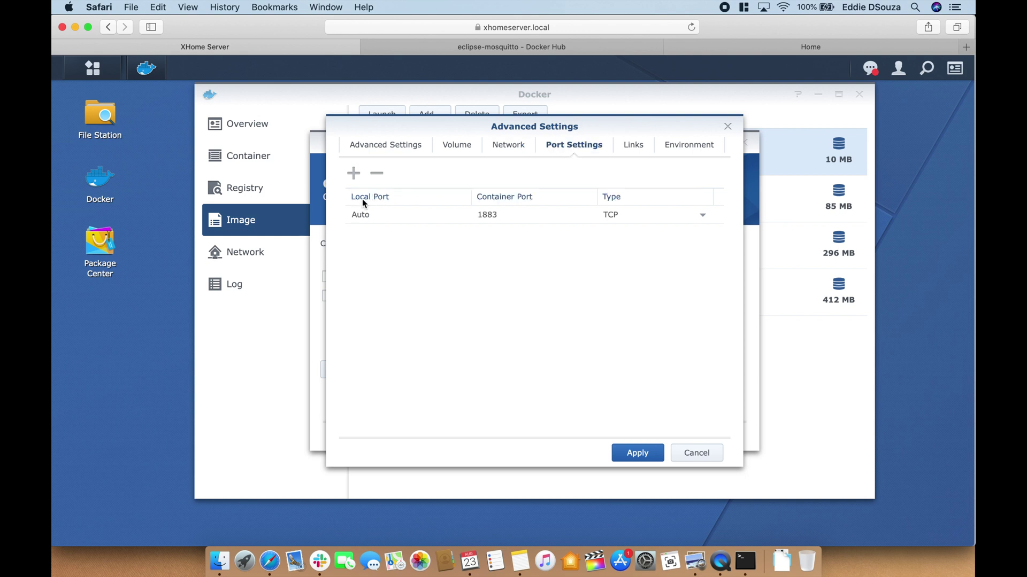
pyautogui.click(366, 219)
pyautogui.write('18')
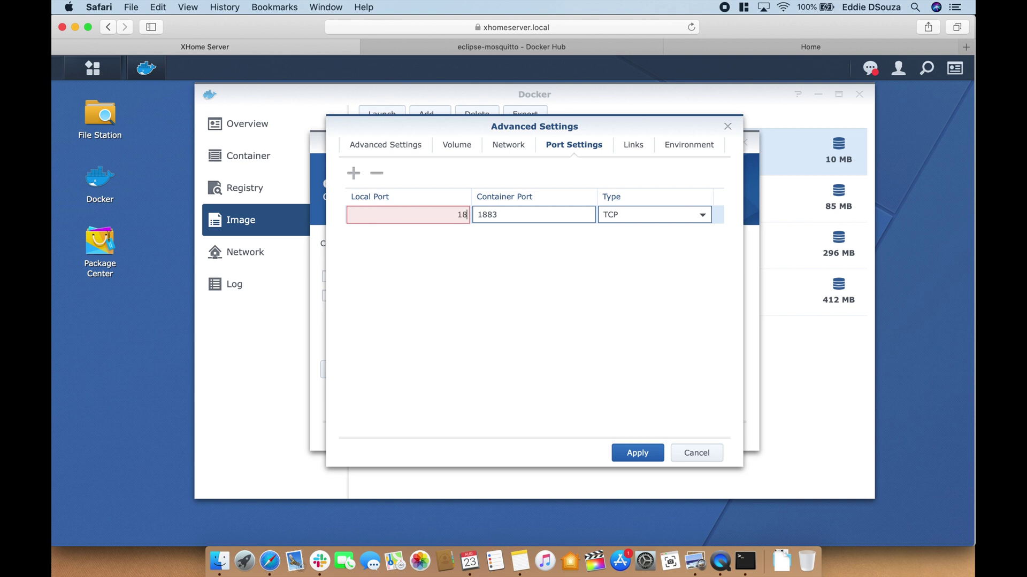
pyautogui.write('83')
pyautogui.click(356, 177)
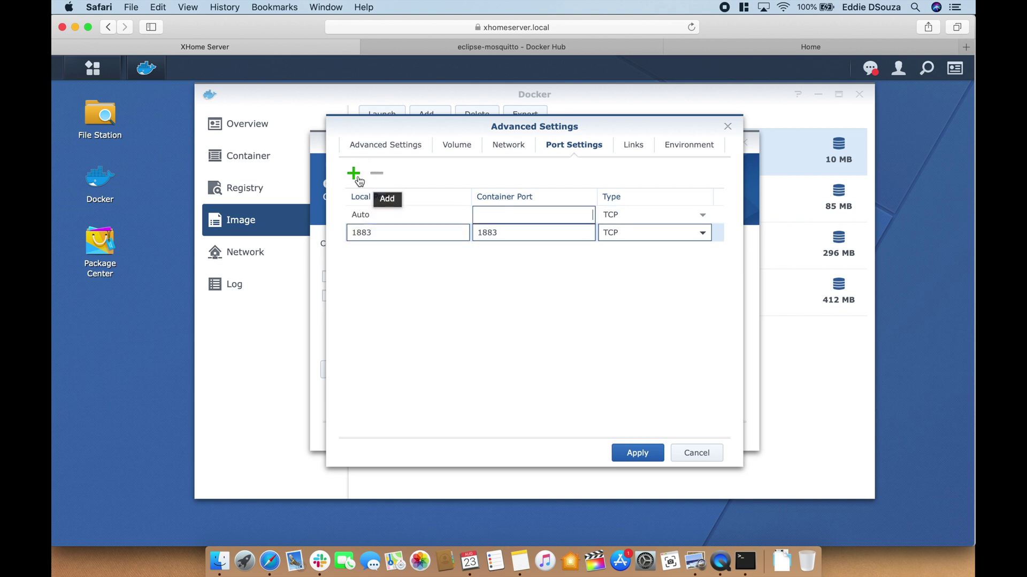
pyautogui.click(420, 209)
pyautogui.write('9001')
pyautogui.press('Tab')
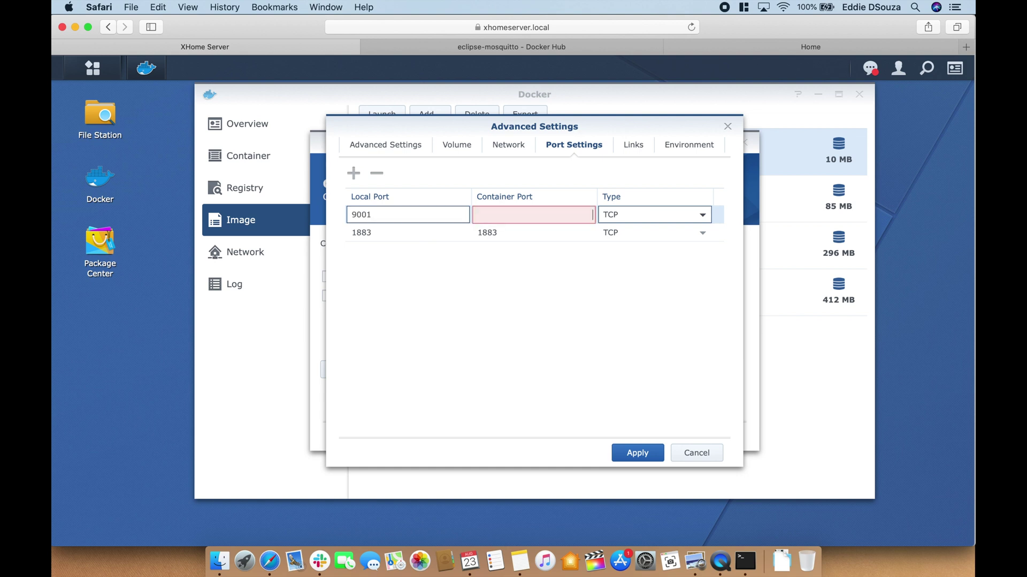
# Step: Finish the 9001 port mapping and move on to the environment variables
pyautogui.write('9001')
pyautogui.click(489, 335)
pyautogui.click(635, 152)
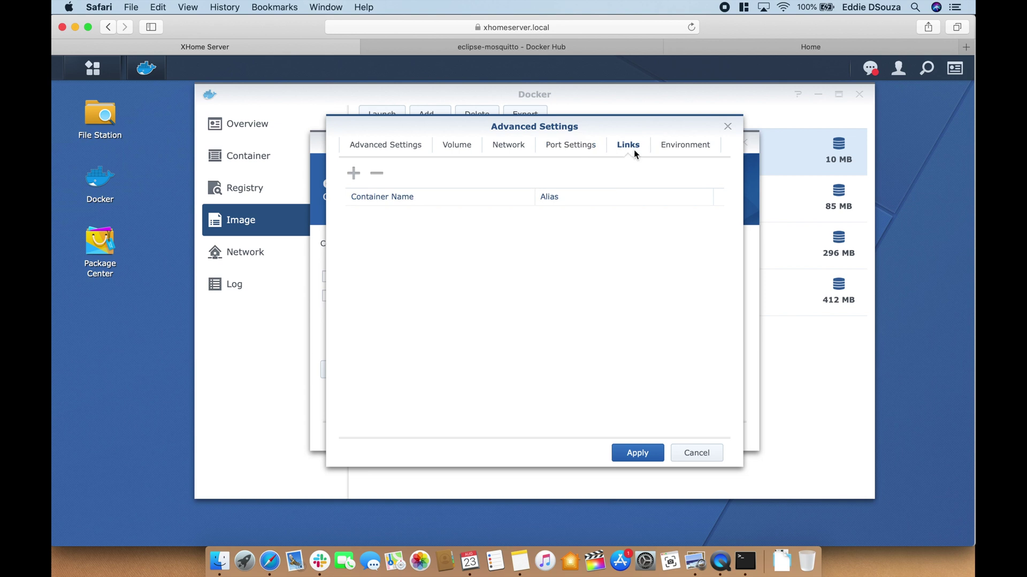
pyautogui.click(686, 145)
# Step: Add environment variable TZ with value America/Sao Paulo and apply the advanced settings
pyautogui.click(360, 172)
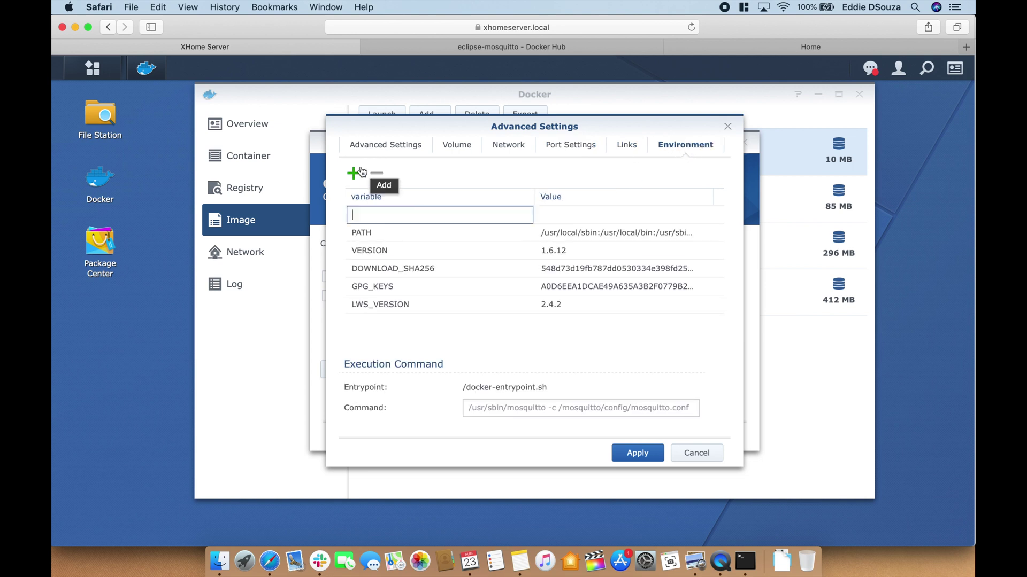
pyautogui.write('TZ')
pyautogui.press('Tab')
pyautogui.write('Am')
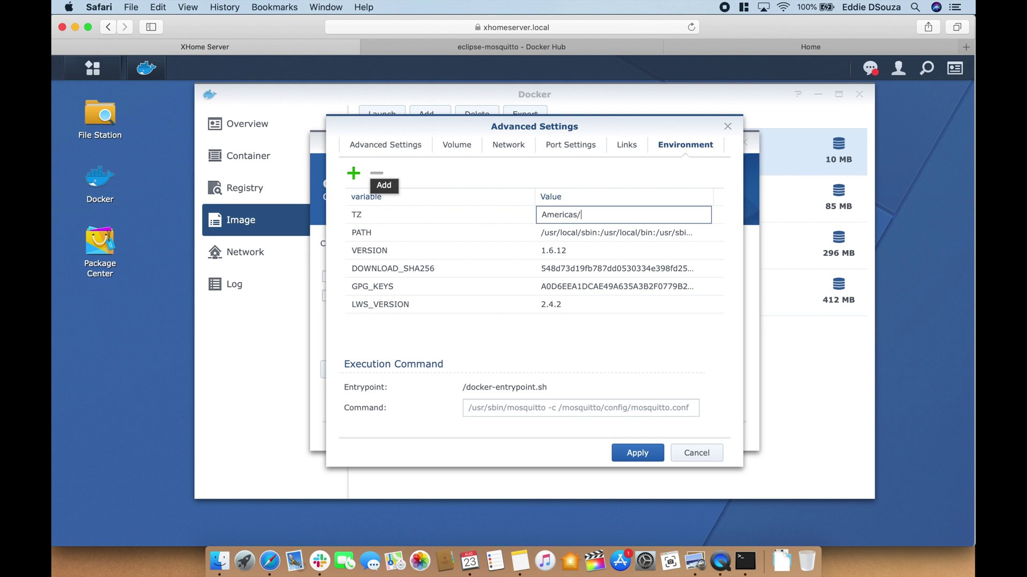
pyautogui.write('ericas/')
pyautogui.press('BackSpace')
pyautogui.press('BackSpace')
pyautogui.press('BackSpace')
pyautogui.write('/')
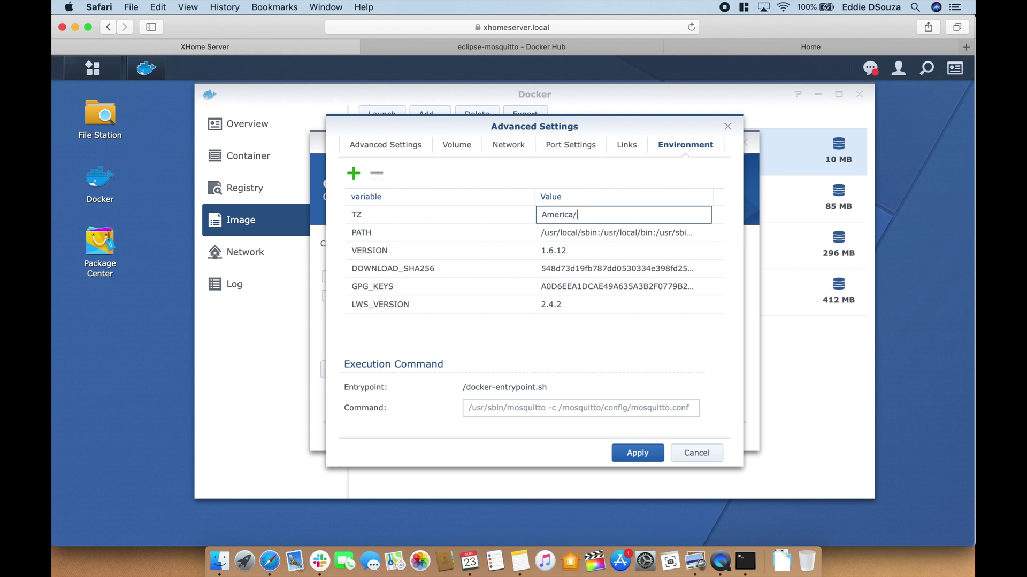
pyautogui.write('Sao Paulo')
pyautogui.click(632, 452)
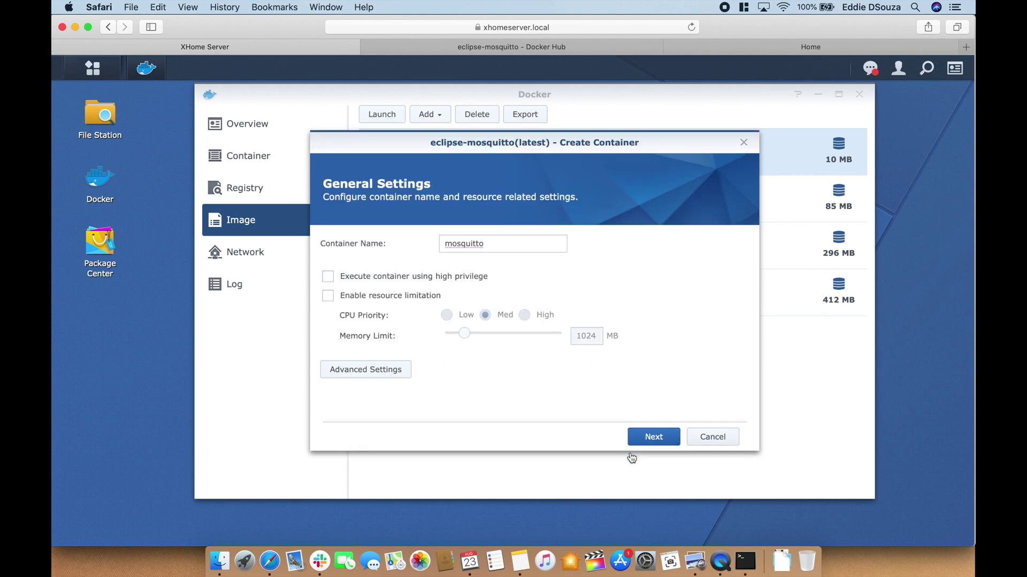
# Step: Review the summary, create the mosquitto container, confirm it in the container list, then view MQTT.fx
pyautogui.click(650, 436)
pyautogui.scroll(-3, 611, 327)
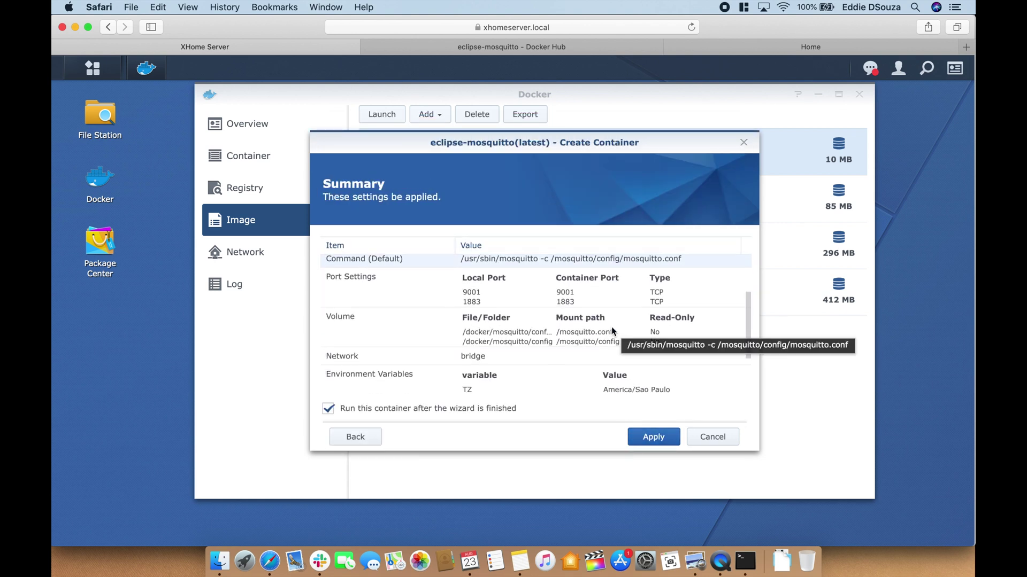
pyautogui.scroll(-3, 611, 326)
pyautogui.click(642, 435)
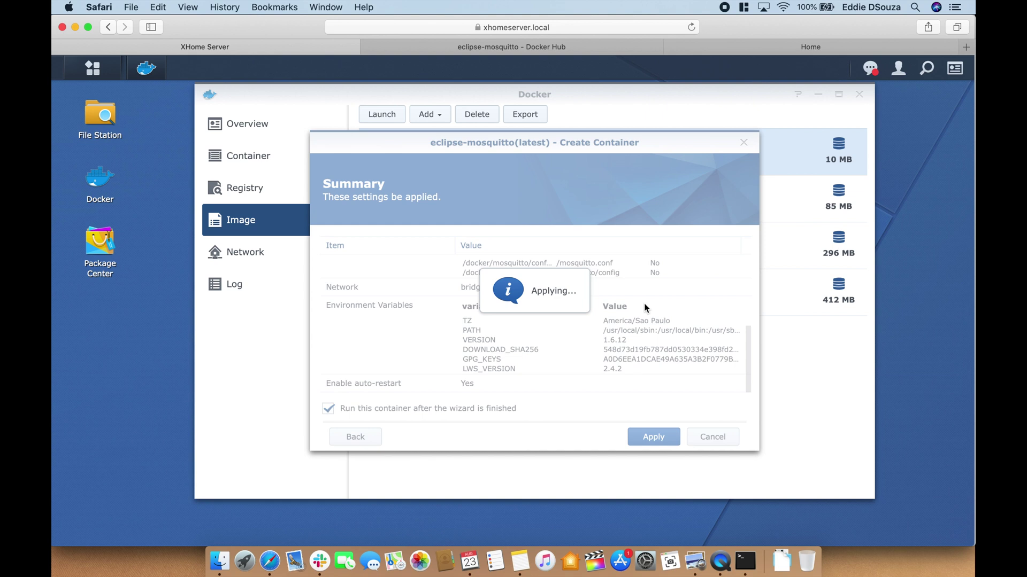
pyautogui.click(290, 163)
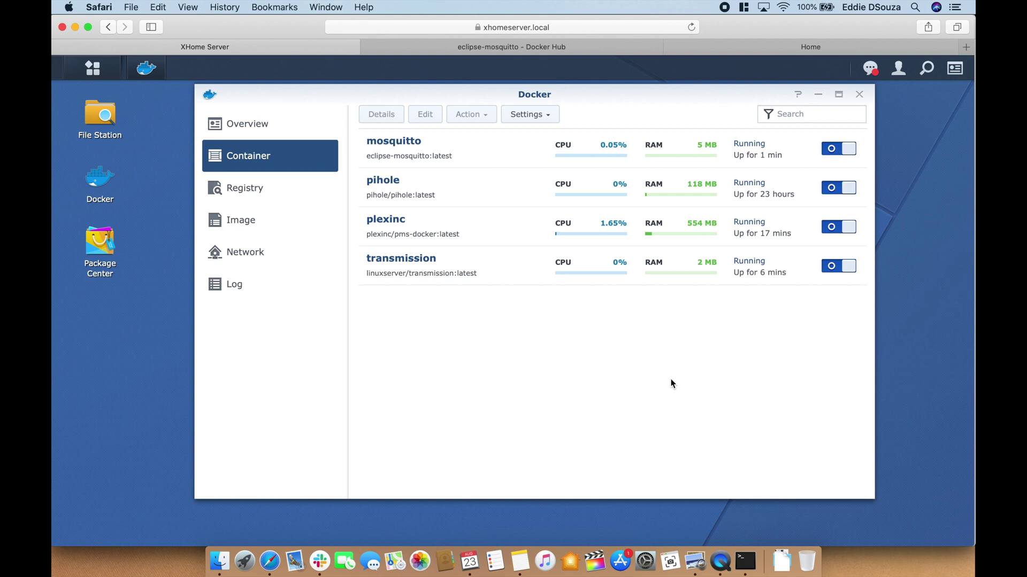
pyautogui.click(765, 43)
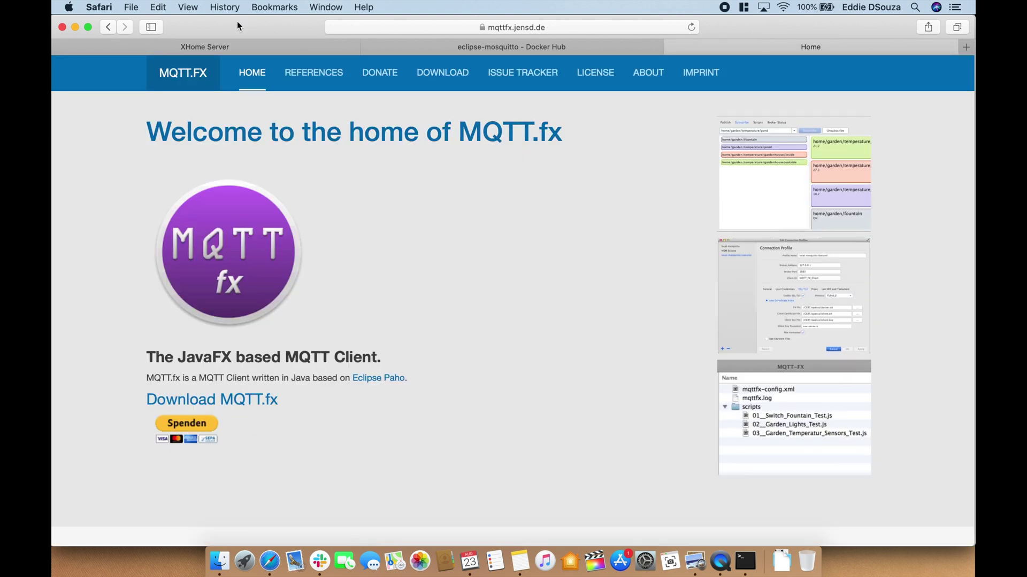
# Step: Launch MQTT.fx from the Launchpad Tools folder and reposition its window
pyautogui.click(233, 45)
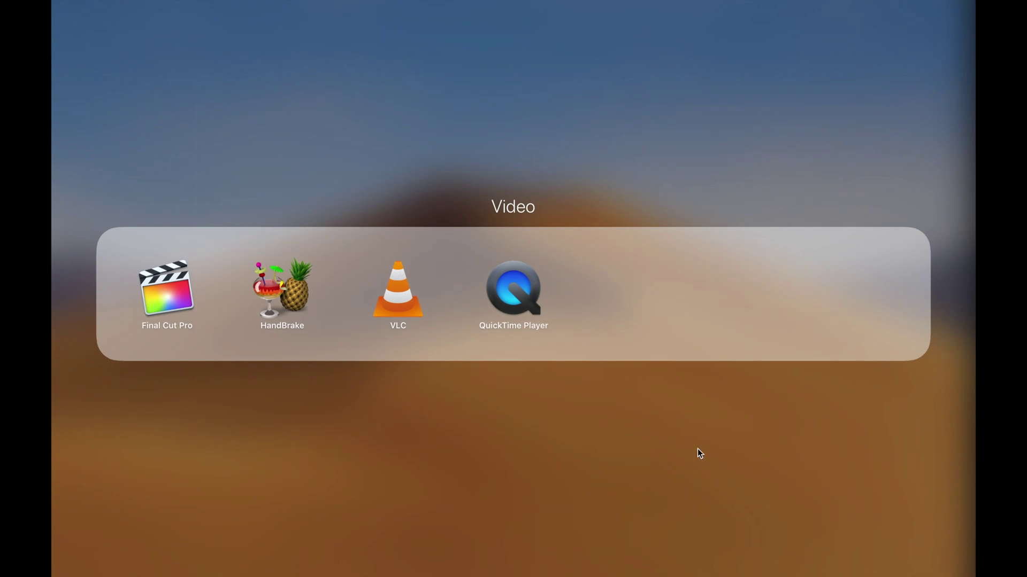
pyautogui.click(699, 451)
pyautogui.hscroll(5, 458, 79)
pyautogui.hscroll(-5, 241, 96)
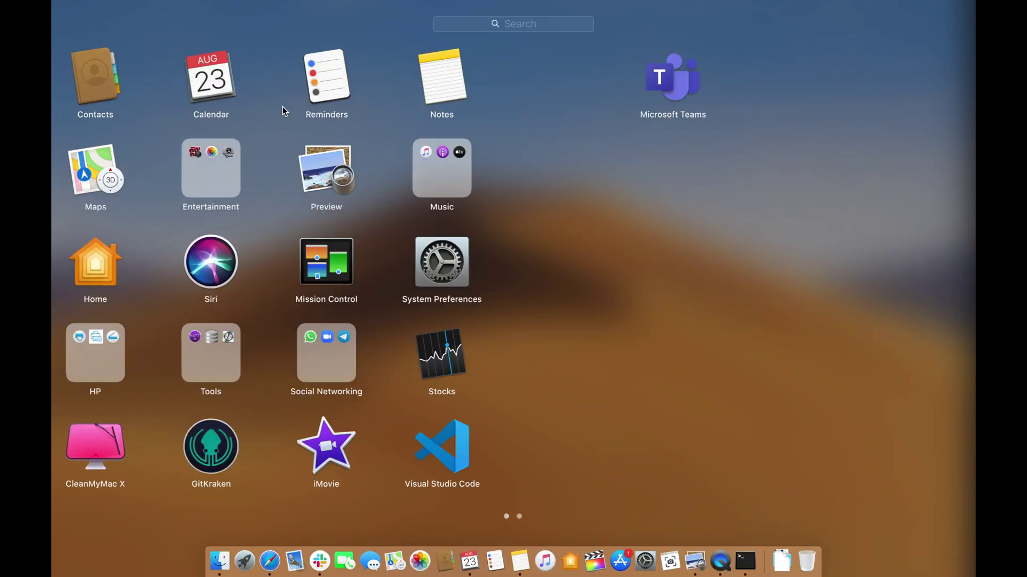
pyautogui.click(650, 368)
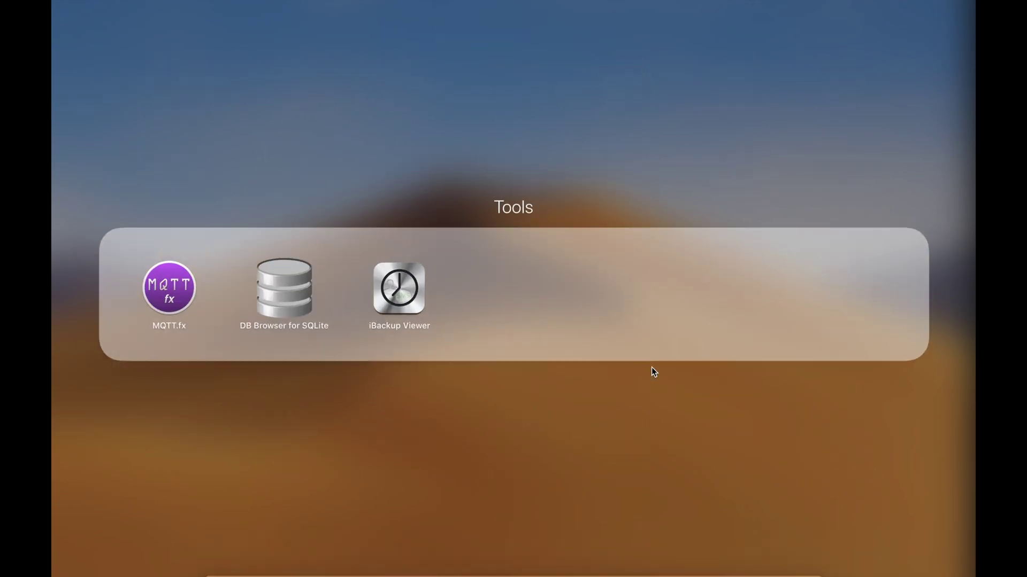
pyautogui.click(172, 298)
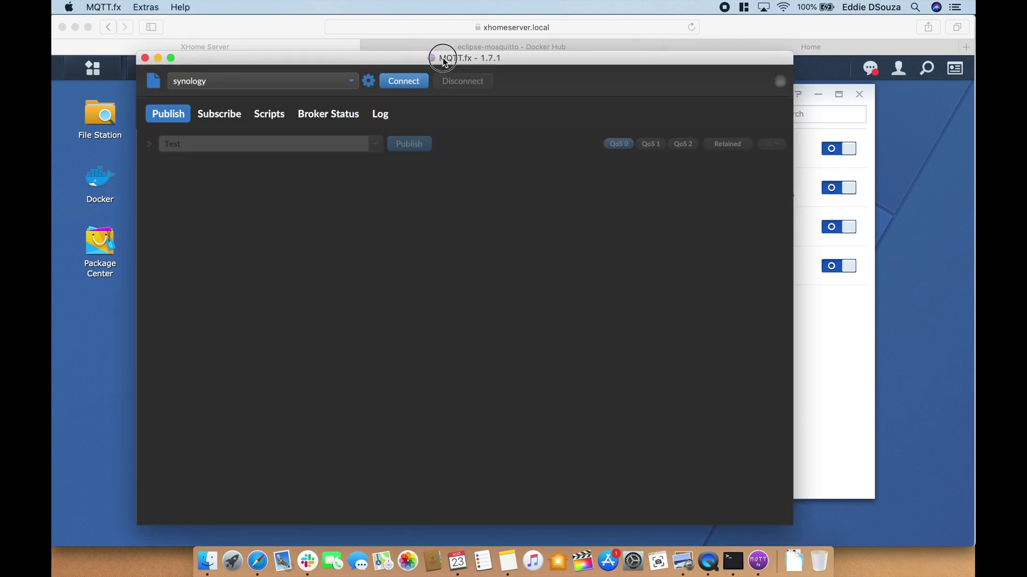
pyautogui.moveTo(444, 58); pyautogui.dragTo(509, 42)
# Step: Delete the old synology connection profile and create a new one
pyautogui.click(435, 64)
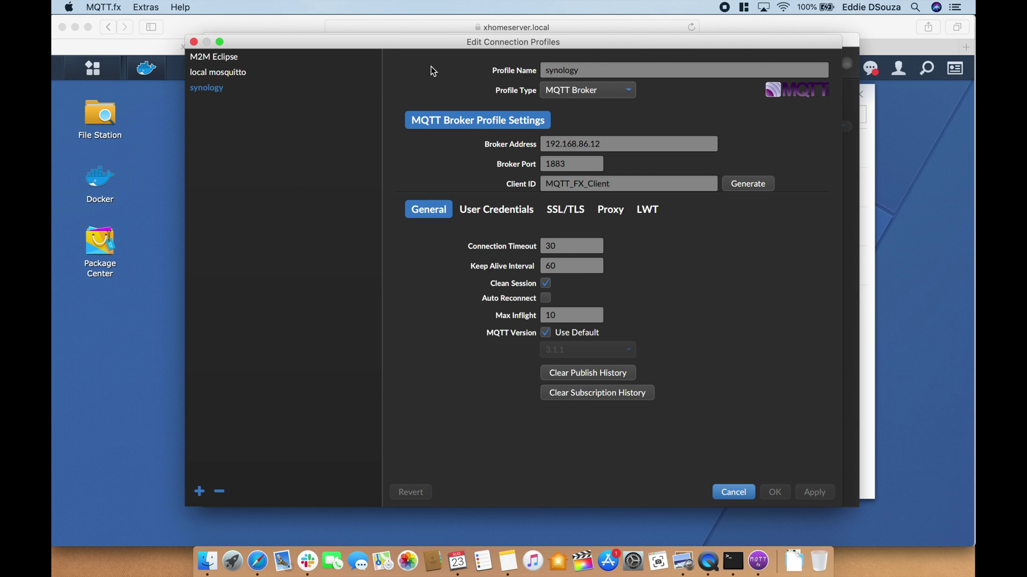
pyautogui.click(219, 491)
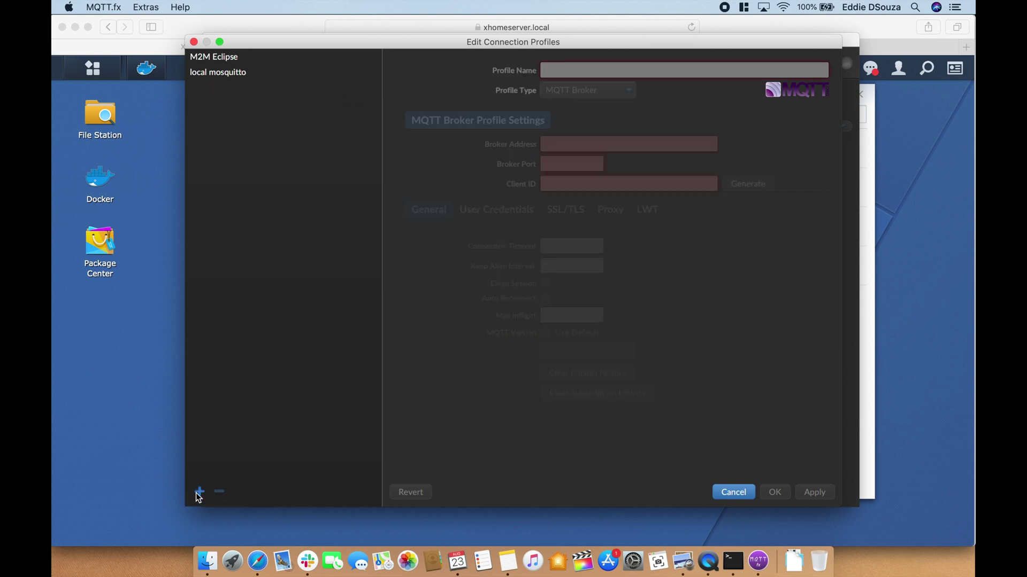
pyautogui.click(199, 492)
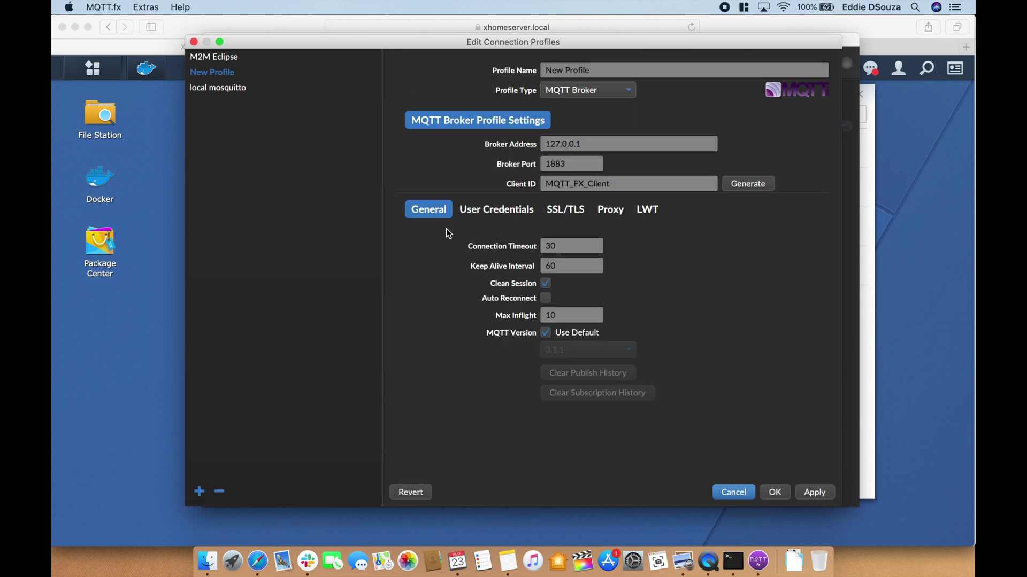
# Step: Name the new profile Synology with broker address 192.168.86.12 and save it
pyautogui.doubleClick(627, 70)
pyautogui.press('BackSpace')
pyautogui.press('BackSpace')
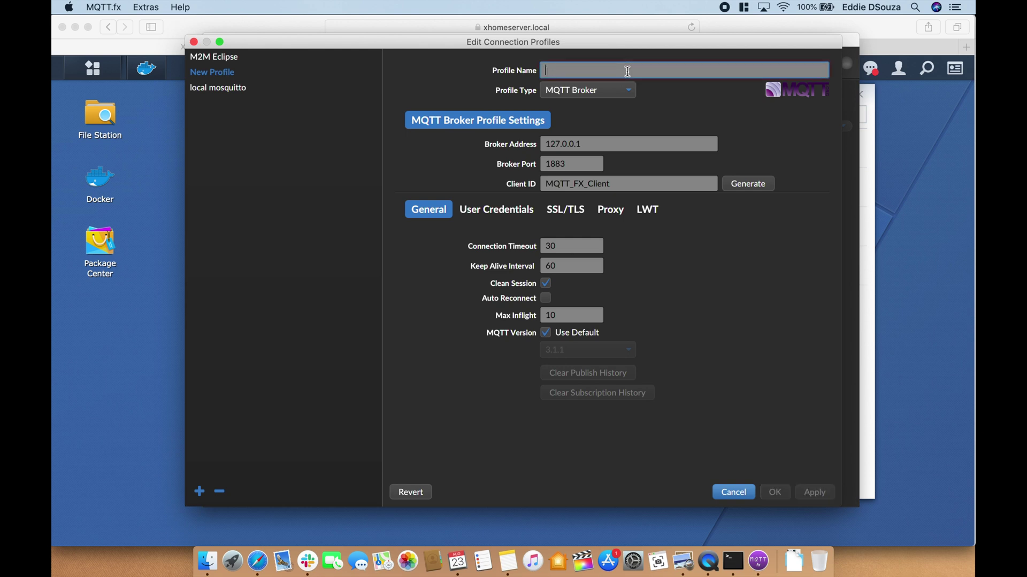
pyautogui.write('Synolo')
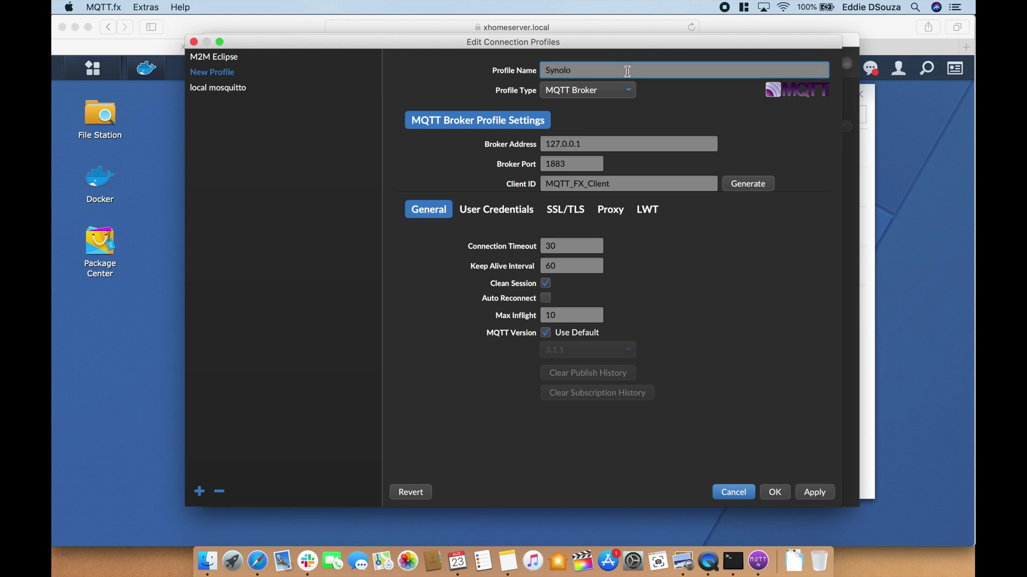
pyautogui.write('gy')
pyautogui.press('Tab')
pyautogui.press('Tab')
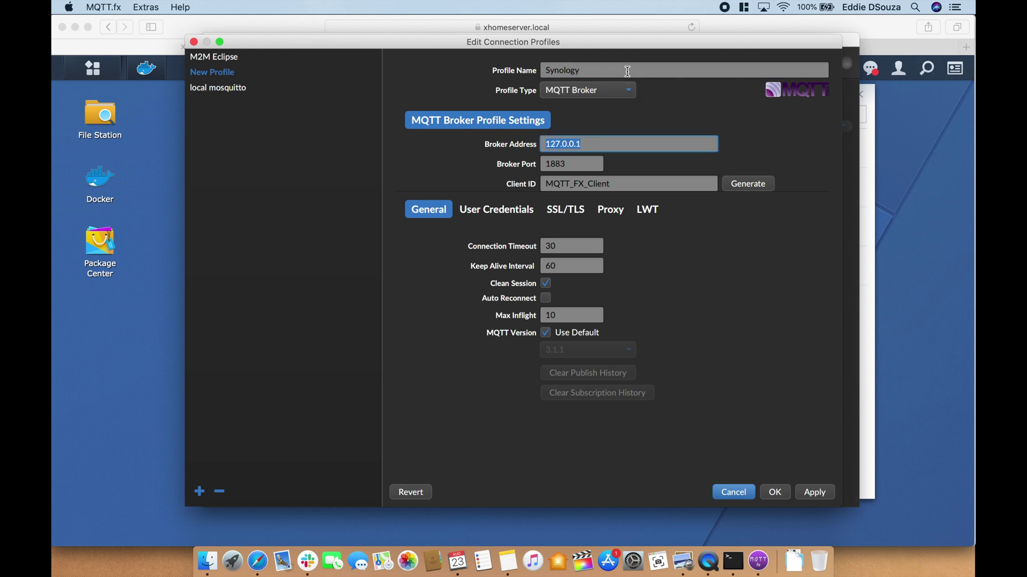
pyautogui.write('192.168.86.12')
pyautogui.click(778, 493)
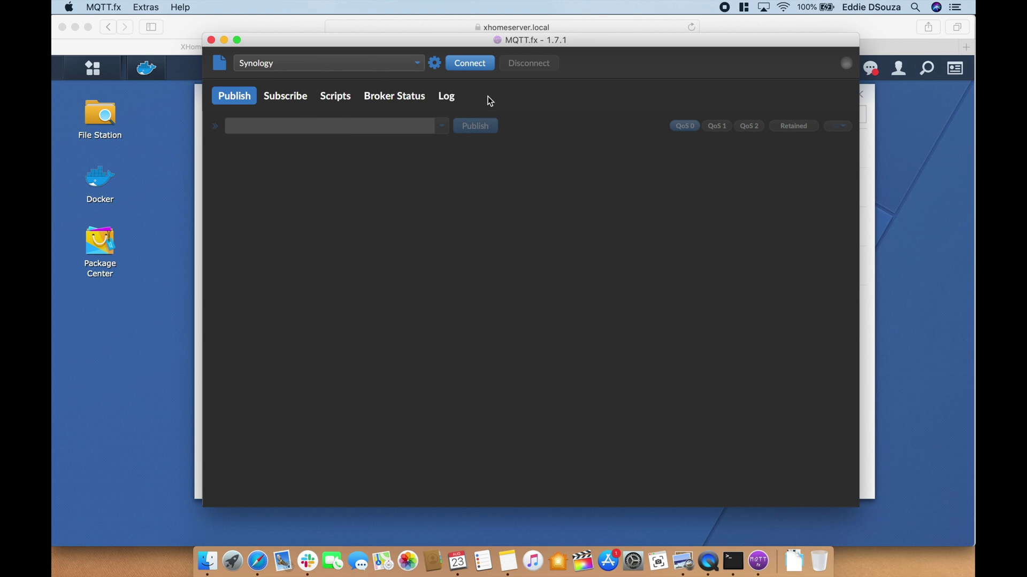
# Step: Connect to the Synology broker and publish a test on topic Youtube
pyautogui.click(479, 66)
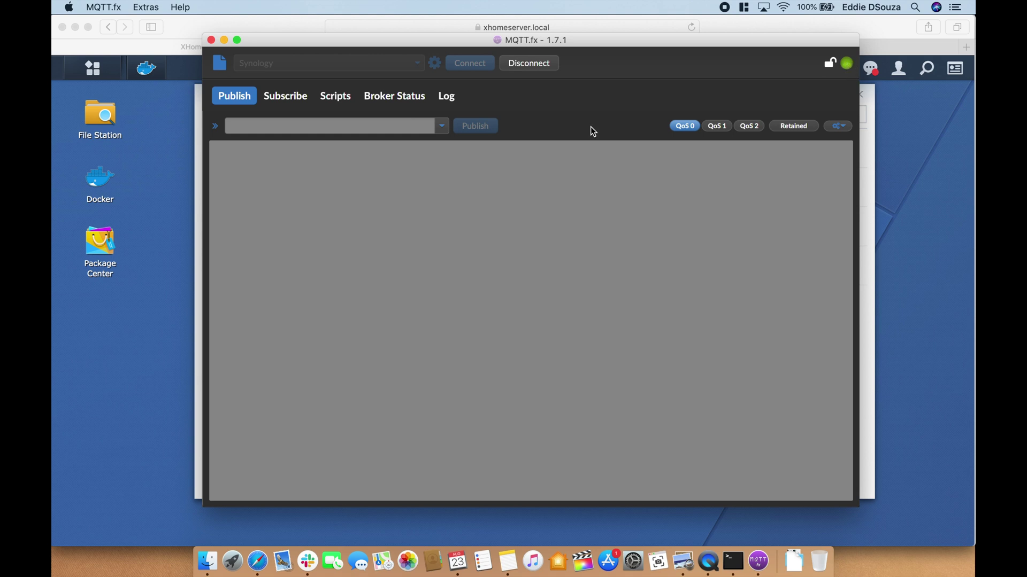
pyautogui.click(388, 127)
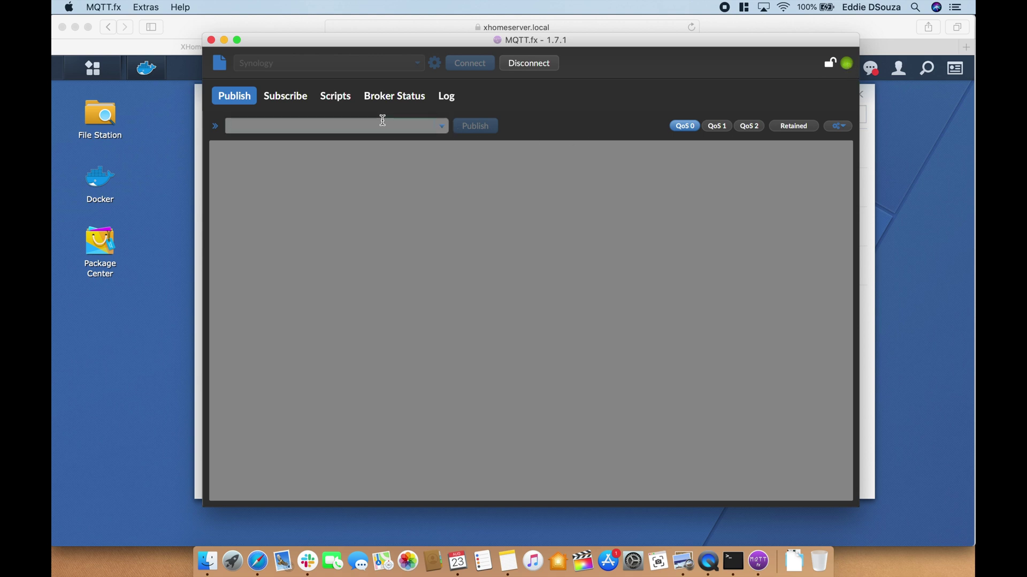
pyautogui.write('Youtube')
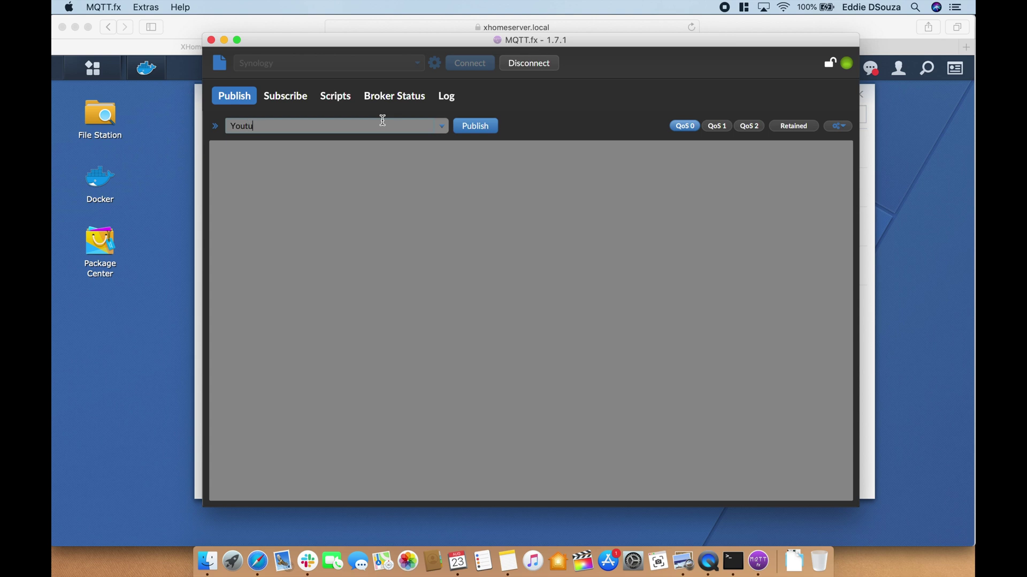
pyautogui.click(487, 129)
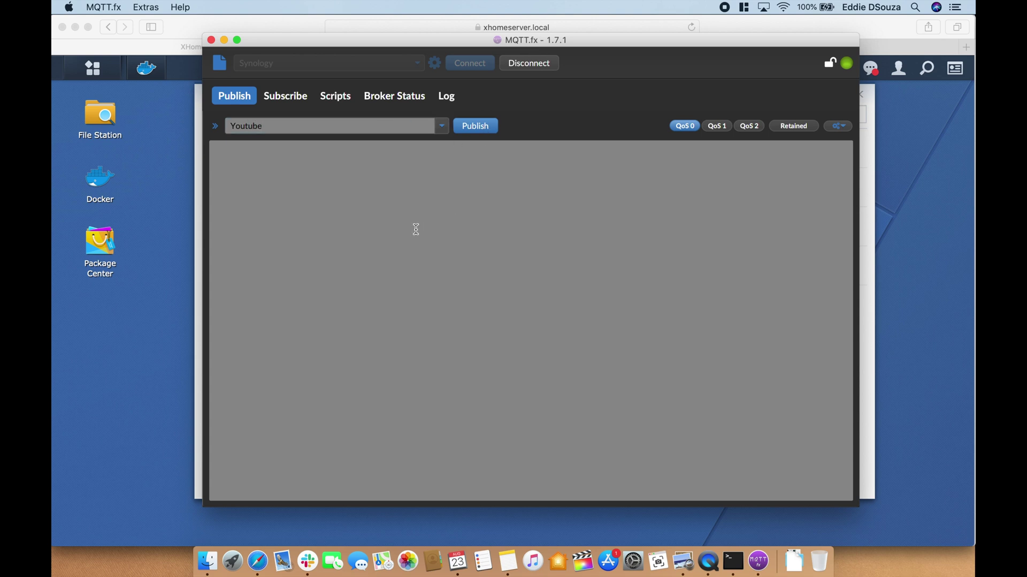
# Step: Subscribe to the Youtube topic and return to the publish view
pyautogui.click(294, 99)
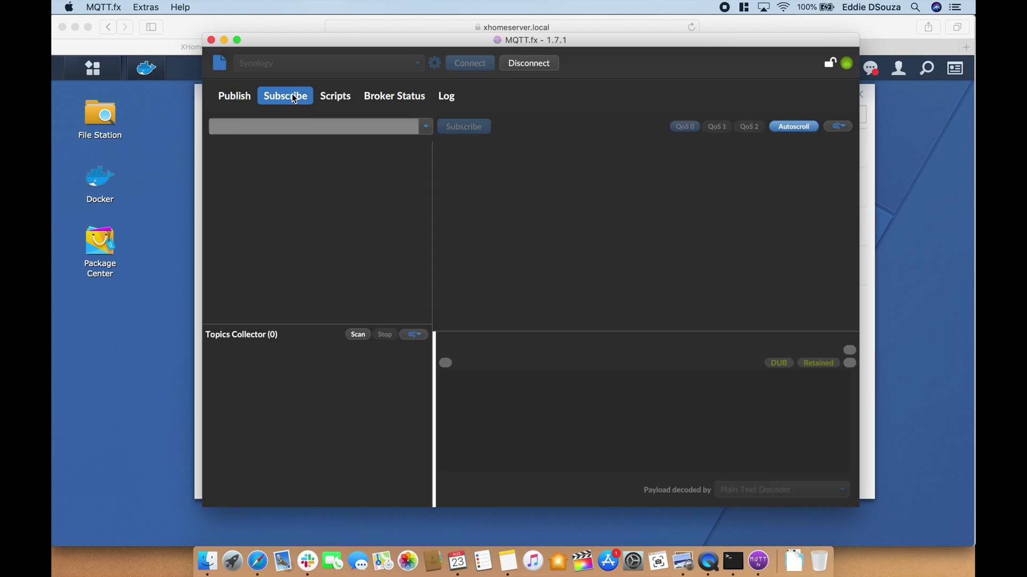
pyautogui.click(426, 127)
pyautogui.click(398, 127)
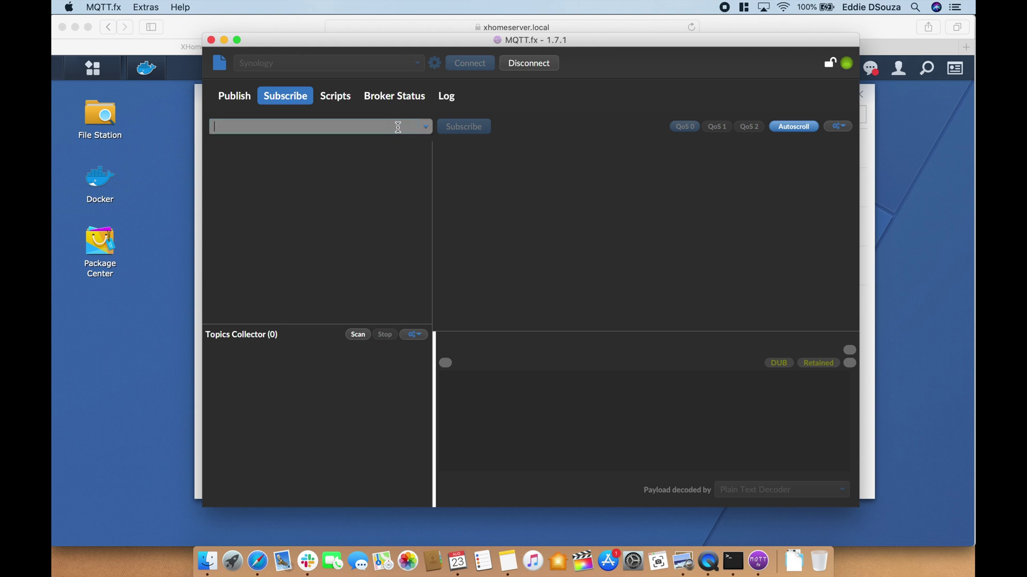
pyautogui.write('Yout')
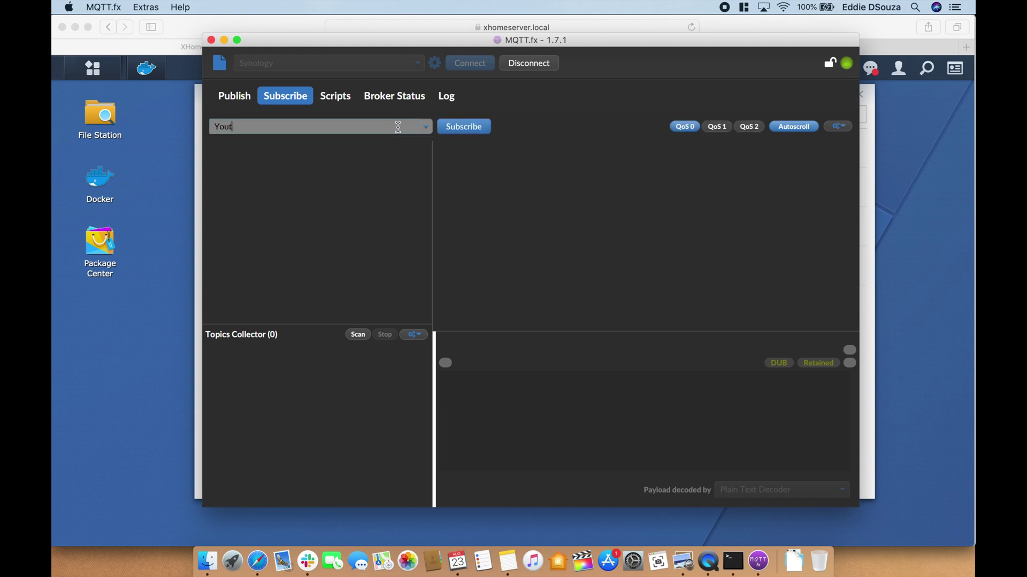
pyautogui.write('ube')
pyautogui.click(484, 130)
pyautogui.click(246, 97)
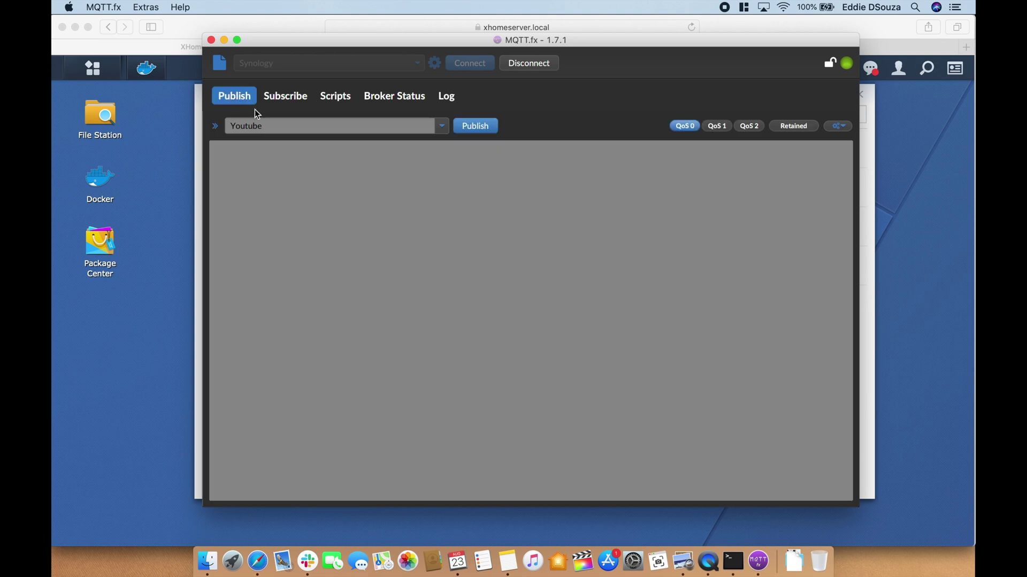
# Step: Publish 'Hello World' to Youtube and confirm it arrives on the Subscribe tab
pyautogui.click(292, 159)
pyautogui.write('Hello World')
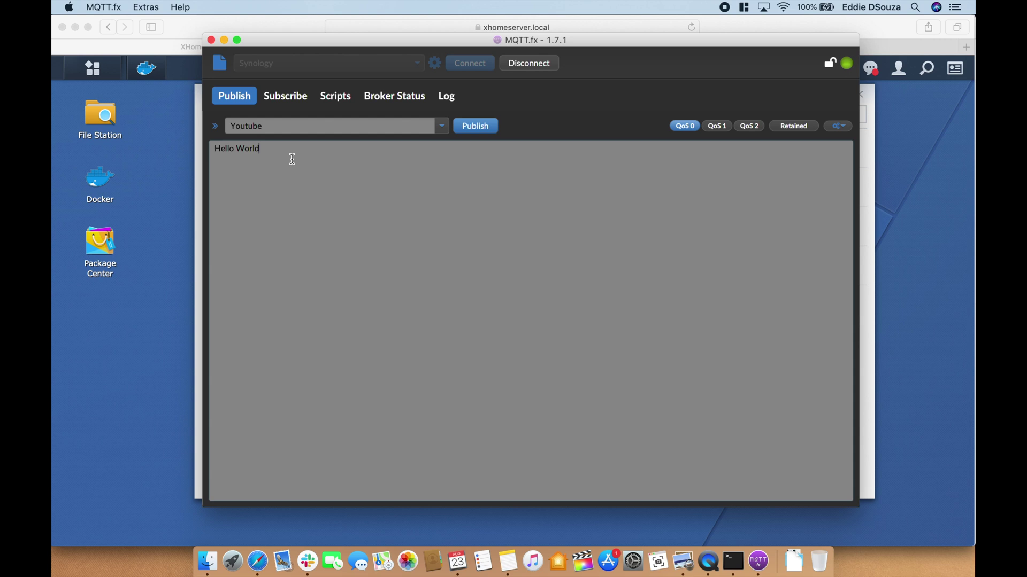
pyautogui.click(472, 126)
pyautogui.click(292, 94)
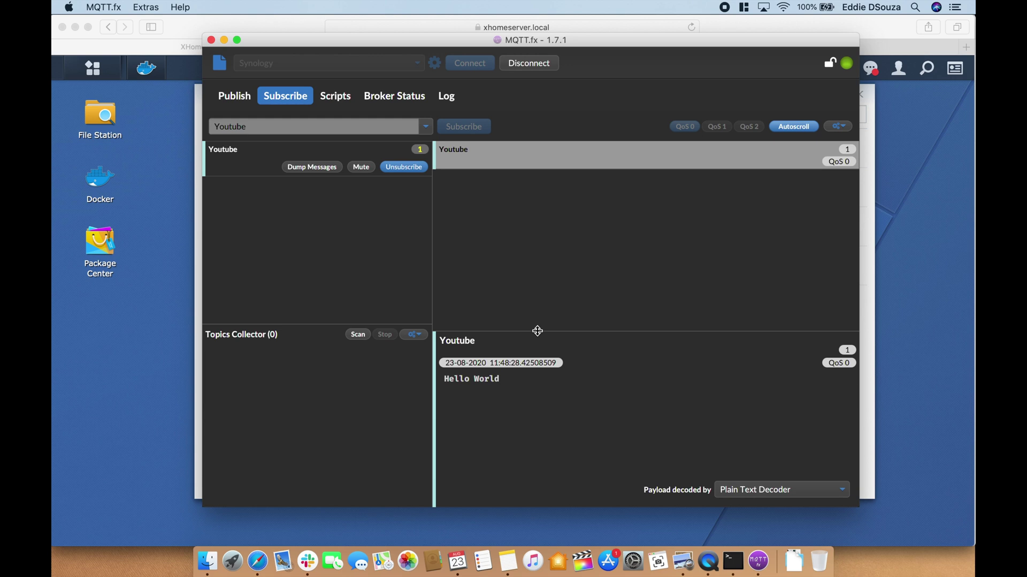
pyautogui.click(223, 95)
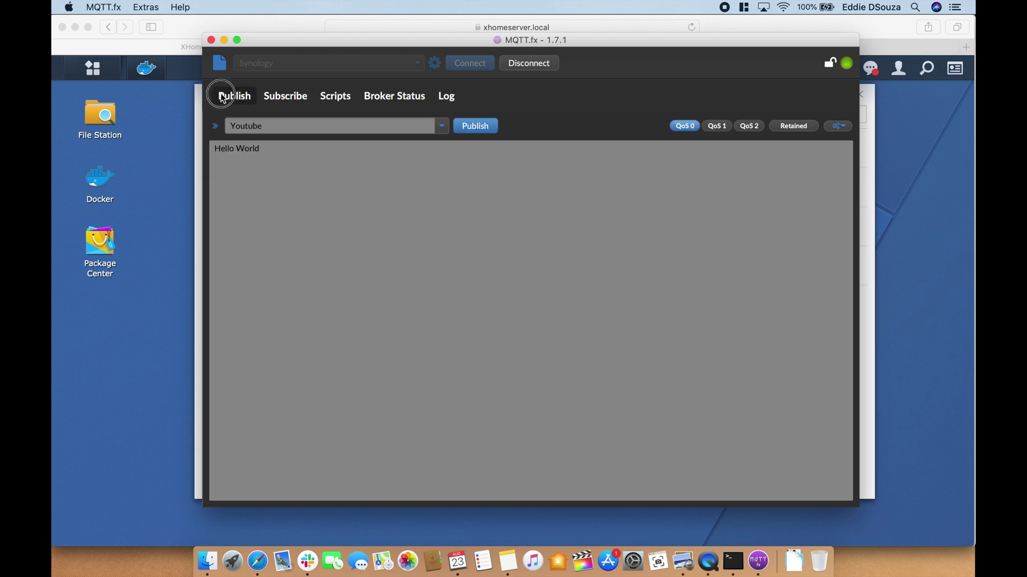
# Step: Add a line 'How are you?', publish again, check reception, and return to the Docker container list
pyautogui.click(267, 165)
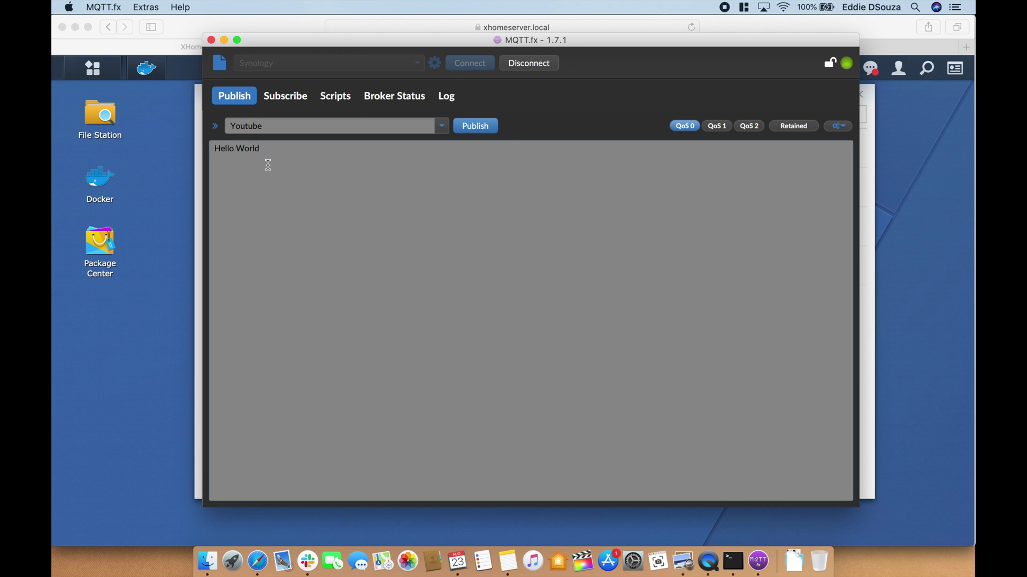
pyautogui.press('Return')
pyautogui.write('How are you?')
pyautogui.click(475, 126)
pyautogui.click(291, 100)
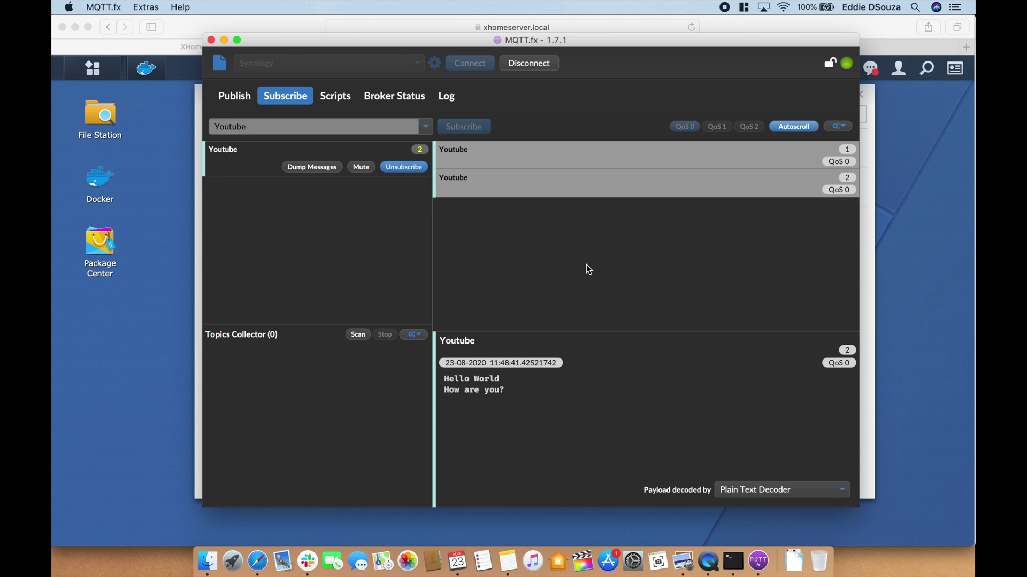
pyautogui.click(194, 223)
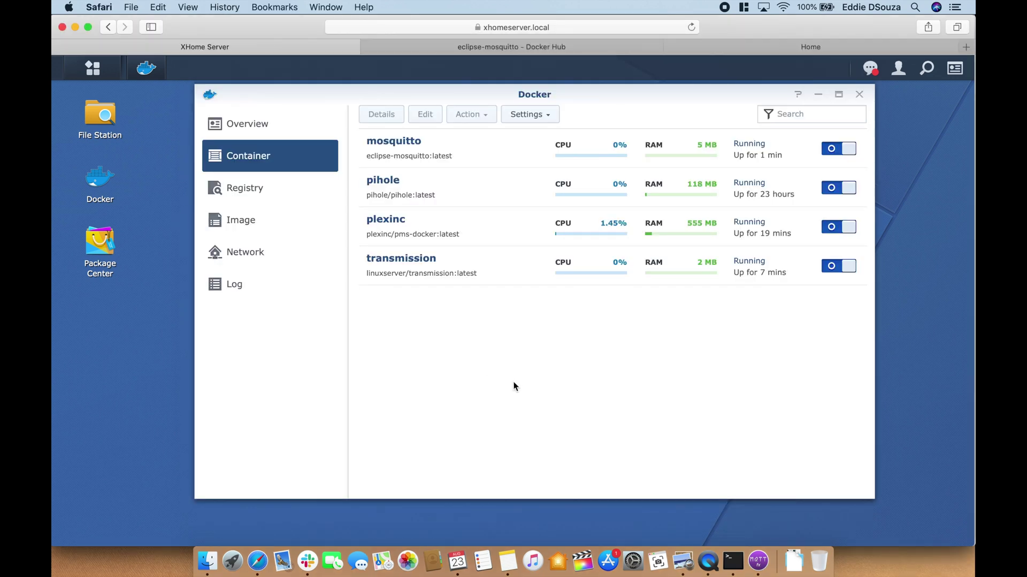